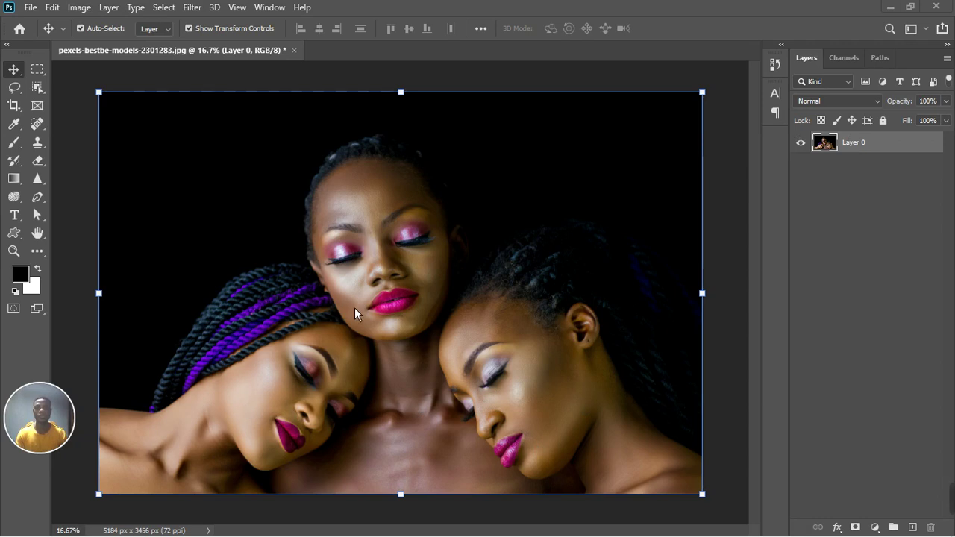
scroll(355, 307, "up", 2)
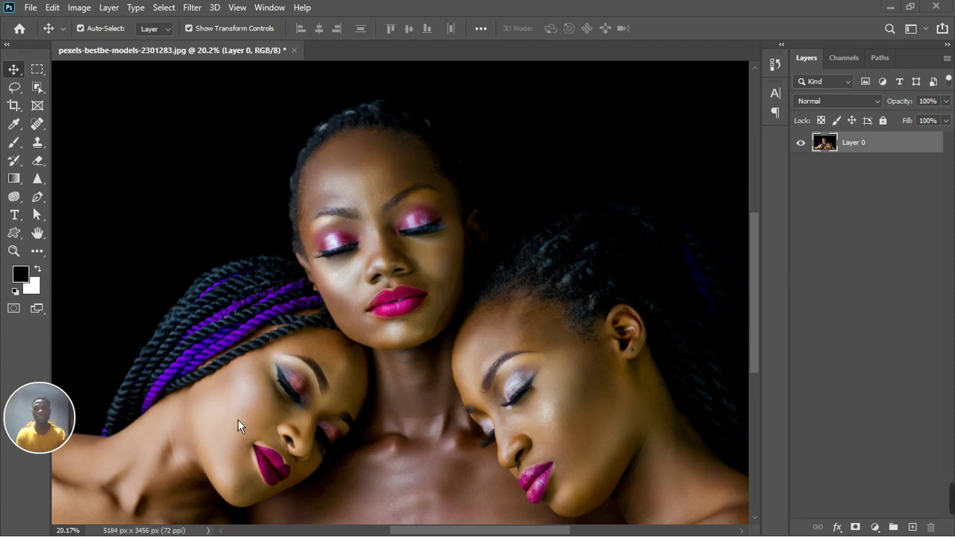
scroll(381, 378, "down", 1)
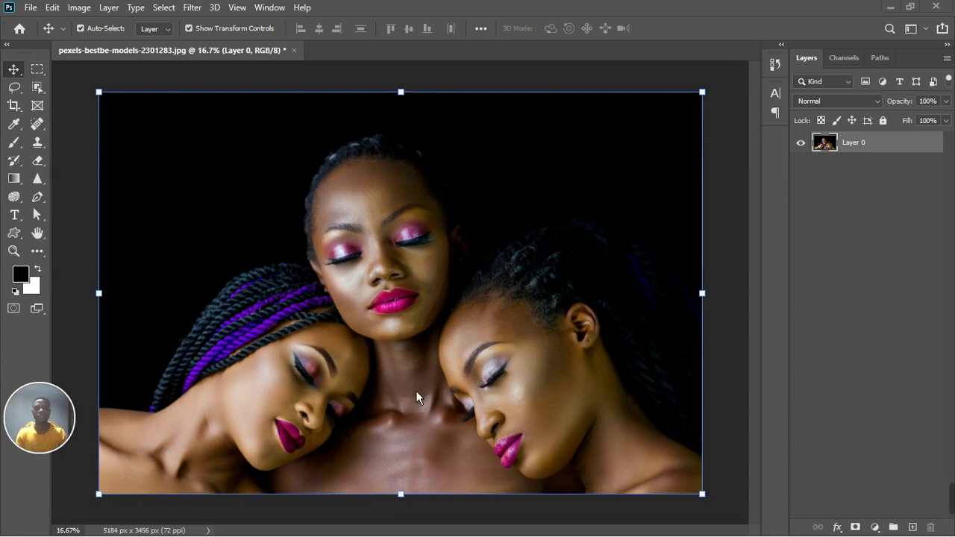
Step: Add a Hue/Saturation adjustment layer and sample the skin to target the Yellows range
left_click(878, 528)
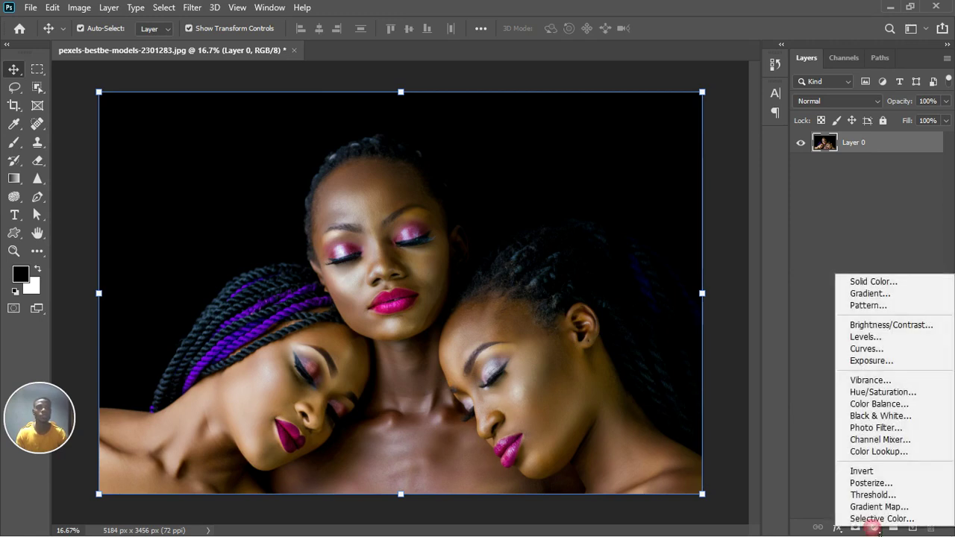
left_click(885, 394)
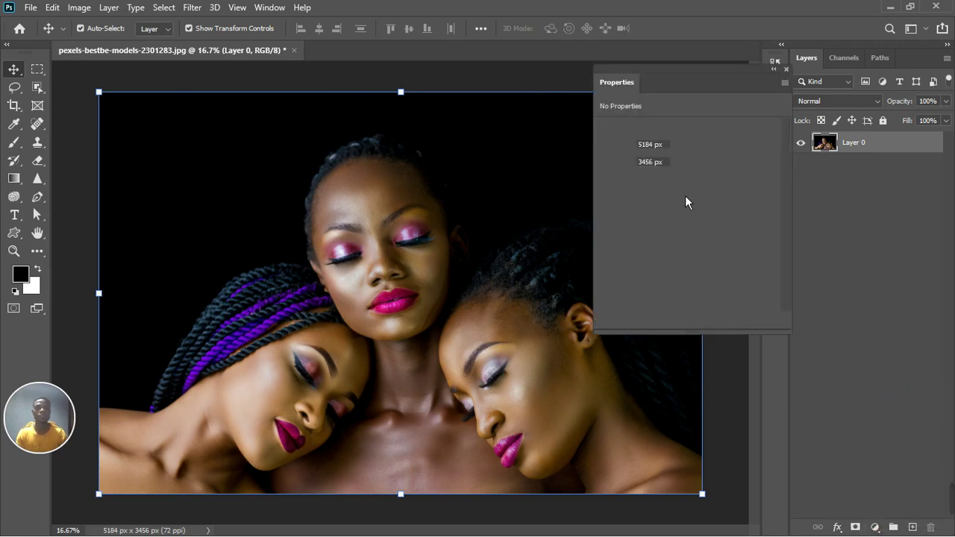
left_click(609, 153)
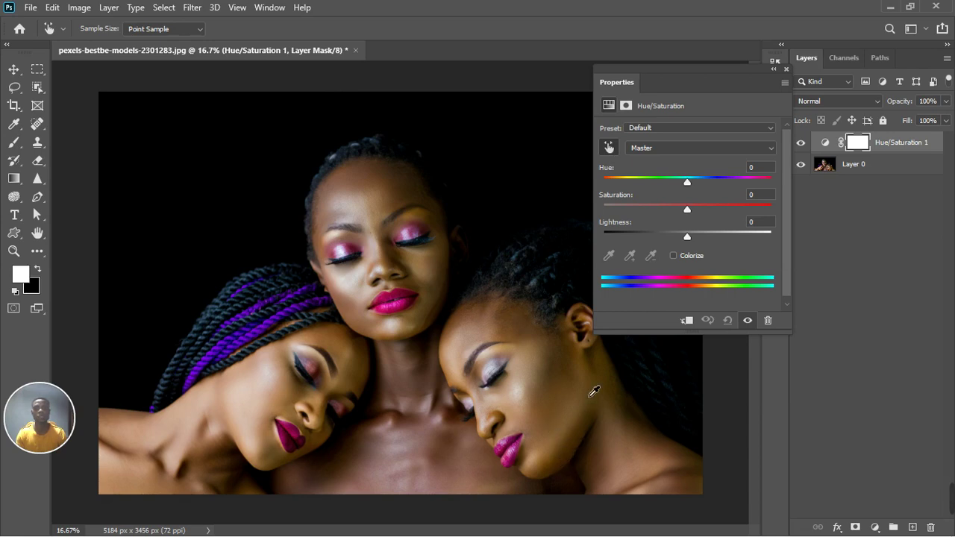
left_click(584, 357)
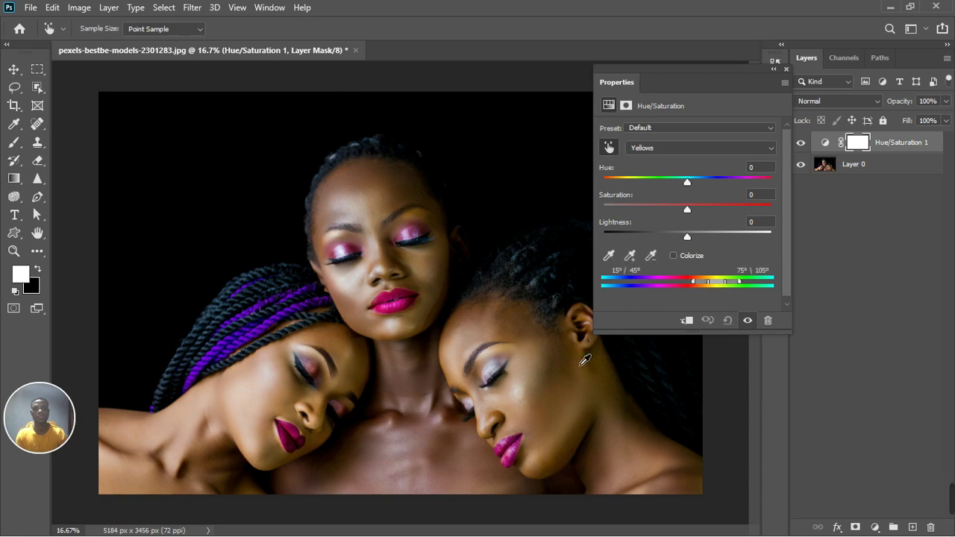
Step: Push the Yellows hue to +166 to reveal the skin range, then refine the range
left_click_drag(687, 183, 771, 185)
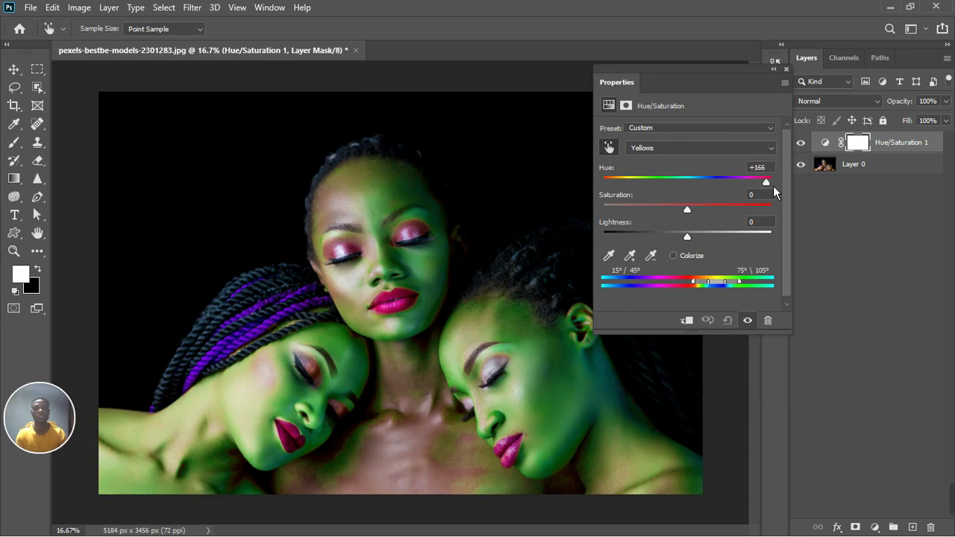
left_click(749, 320)
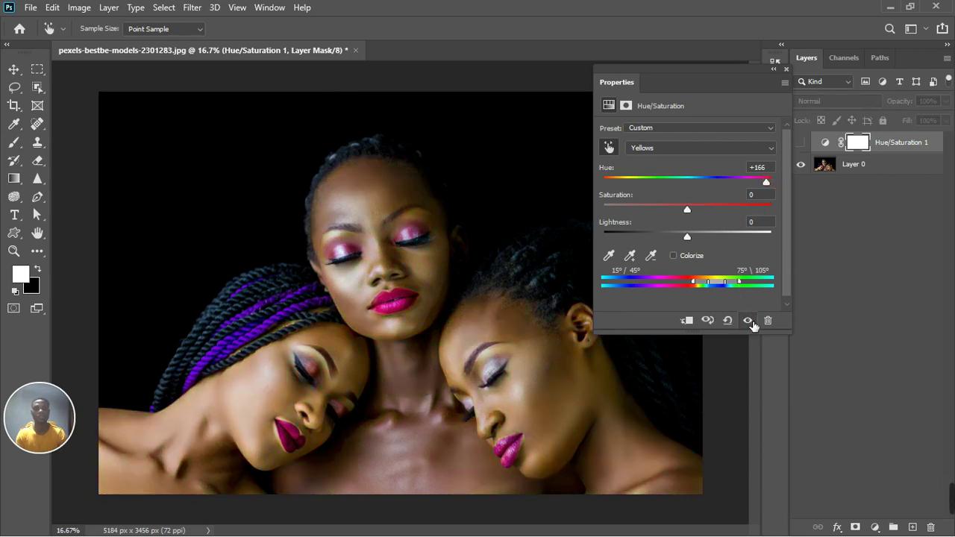
left_click(752, 324)
left_click(751, 321)
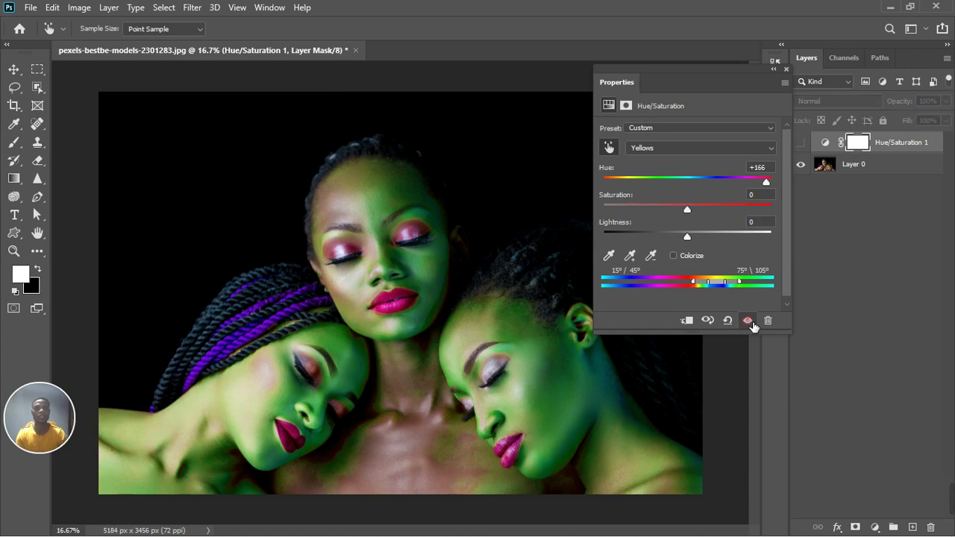
left_click(751, 321)
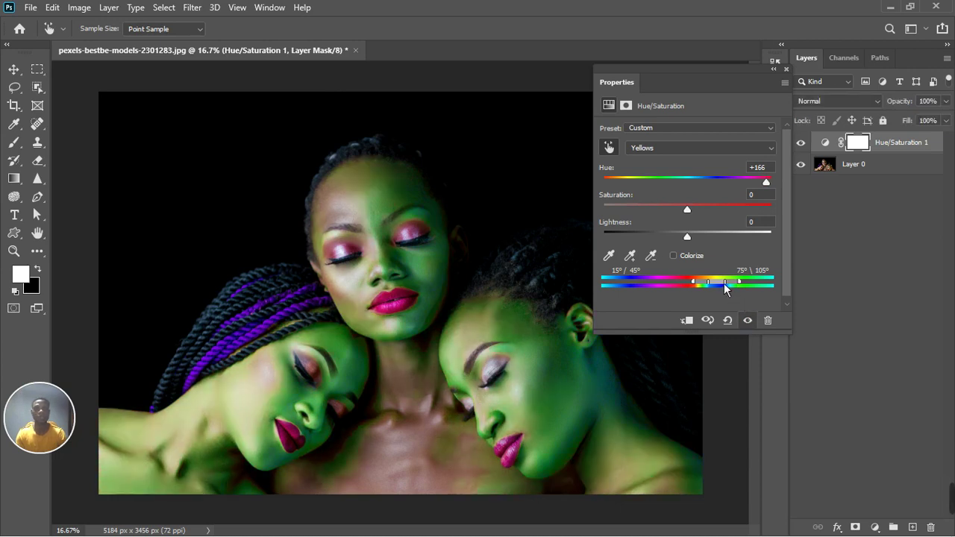
left_click_drag(722, 292, 729, 291)
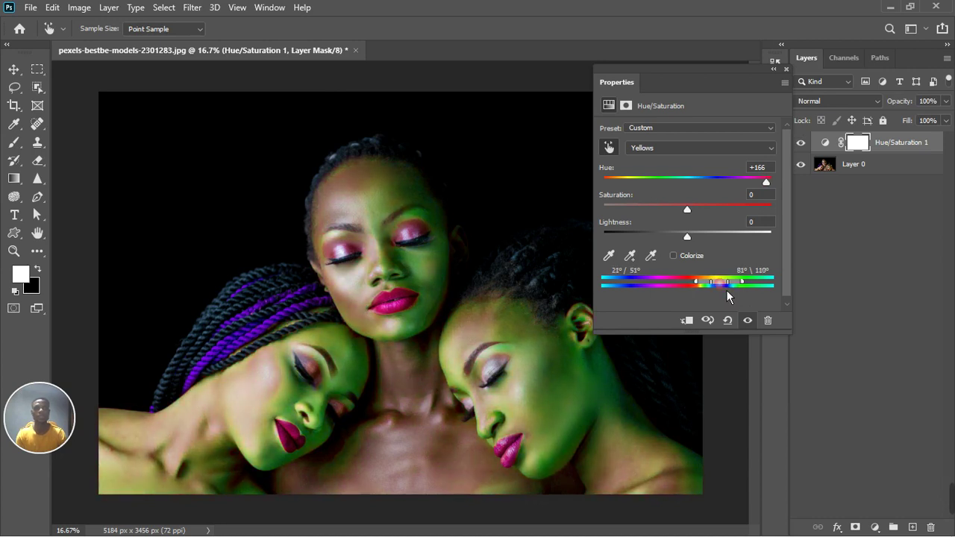
left_click(755, 324)
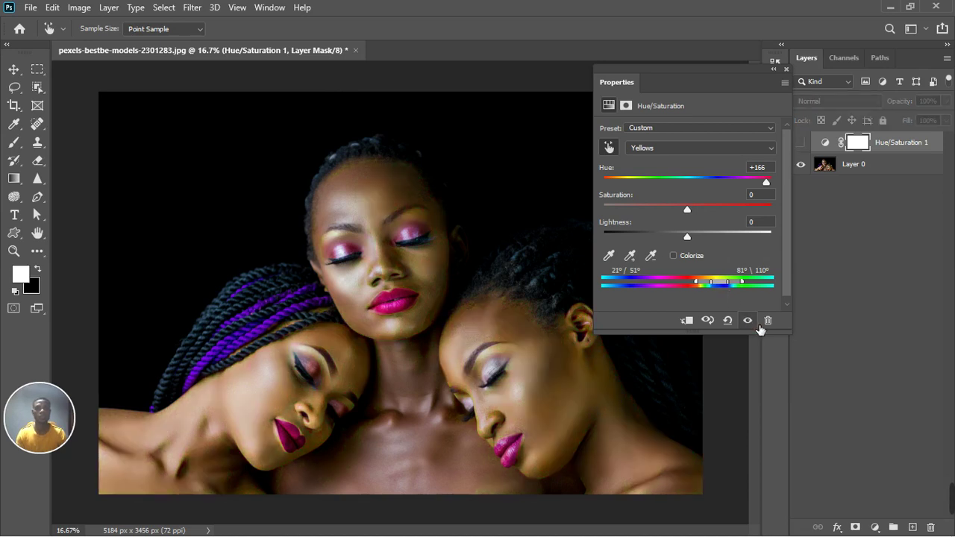
left_click(756, 324)
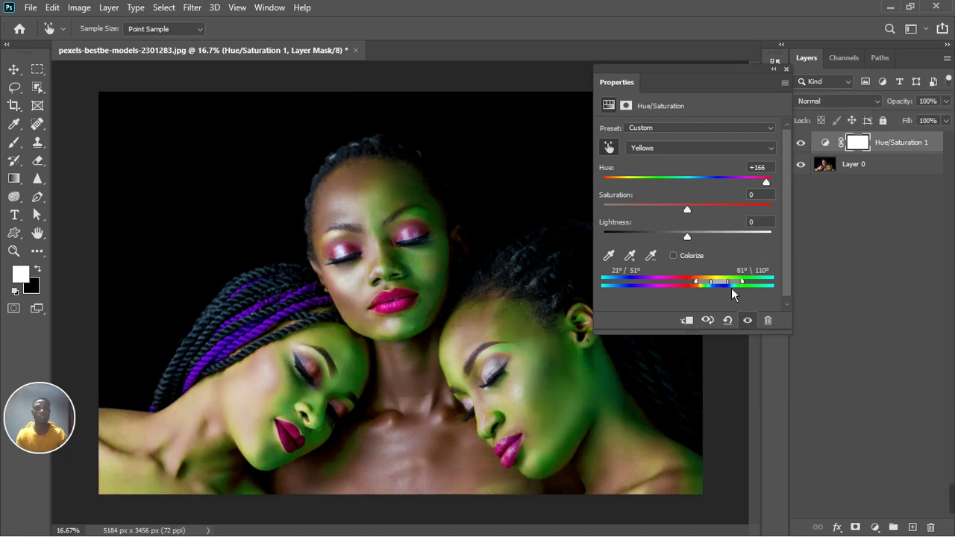
left_click_drag(731, 288, 729, 288)
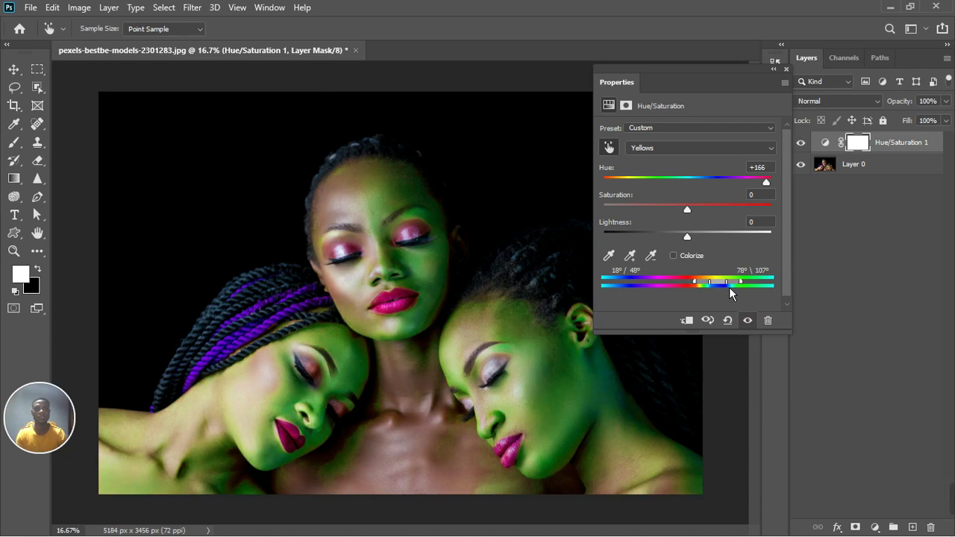
left_click_drag(729, 288, 729, 288)
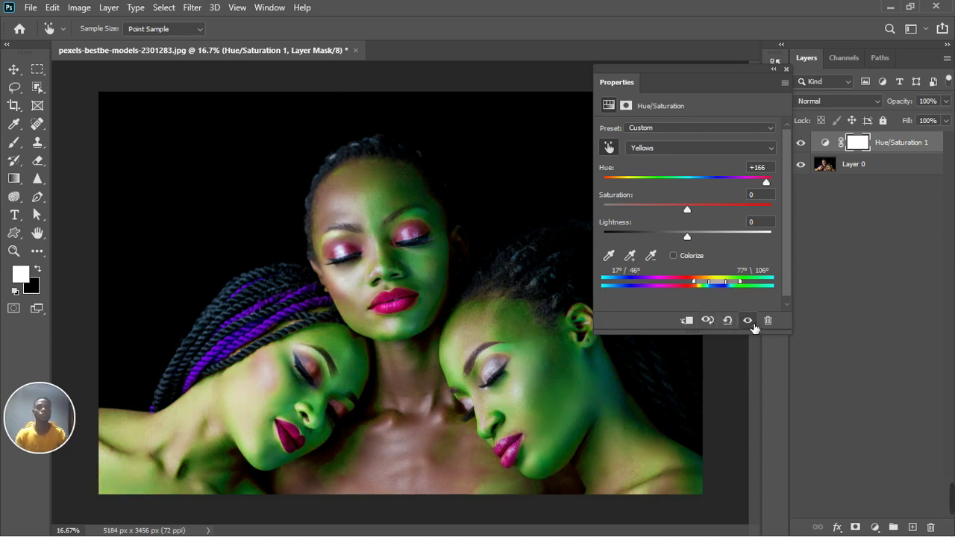
Step: Reset the Yellows hue to 0 and deselect the adjustment layer
left_click(758, 168)
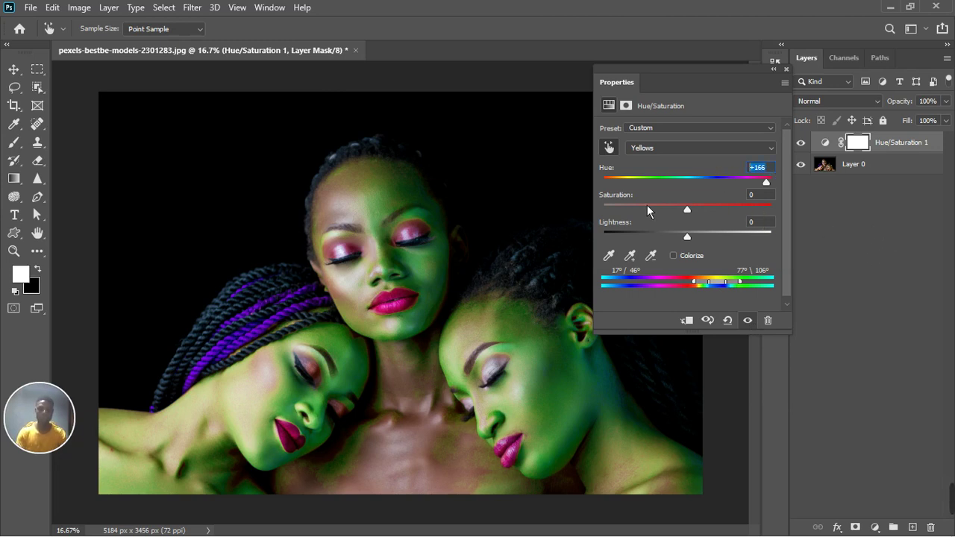
type("0")
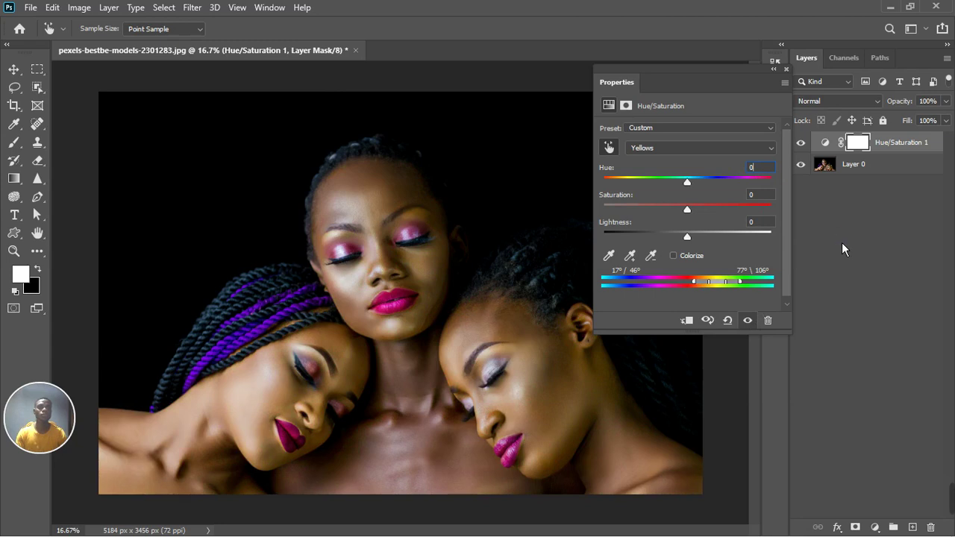
left_click(841, 242)
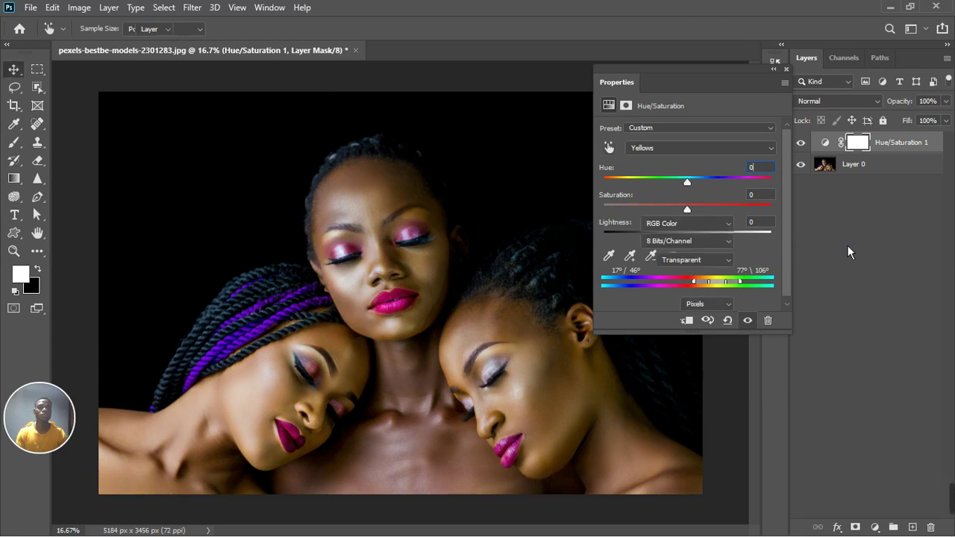
Step: Reopen the Hue/Saturation 1 settings and target the Yellows range
left_click(774, 68)
left_click(828, 149)
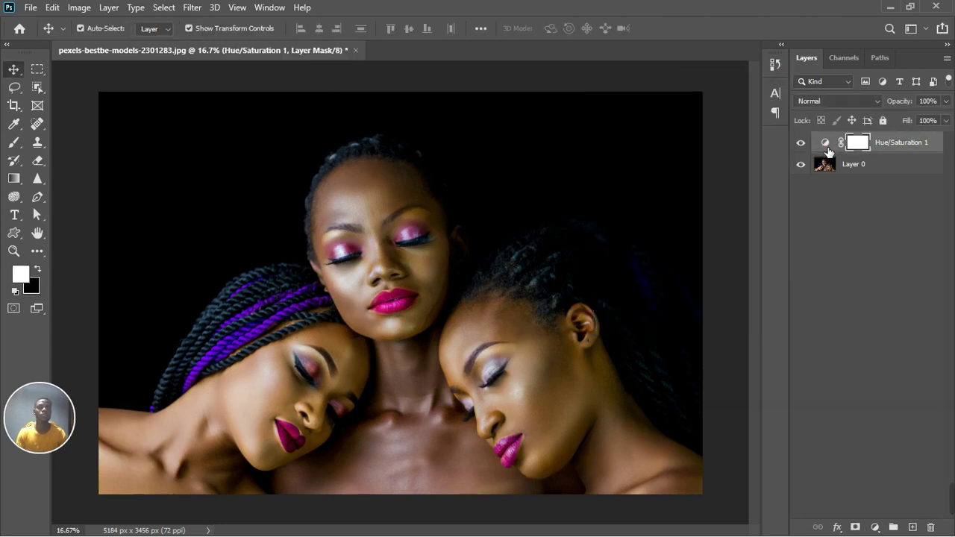
double_click(825, 147)
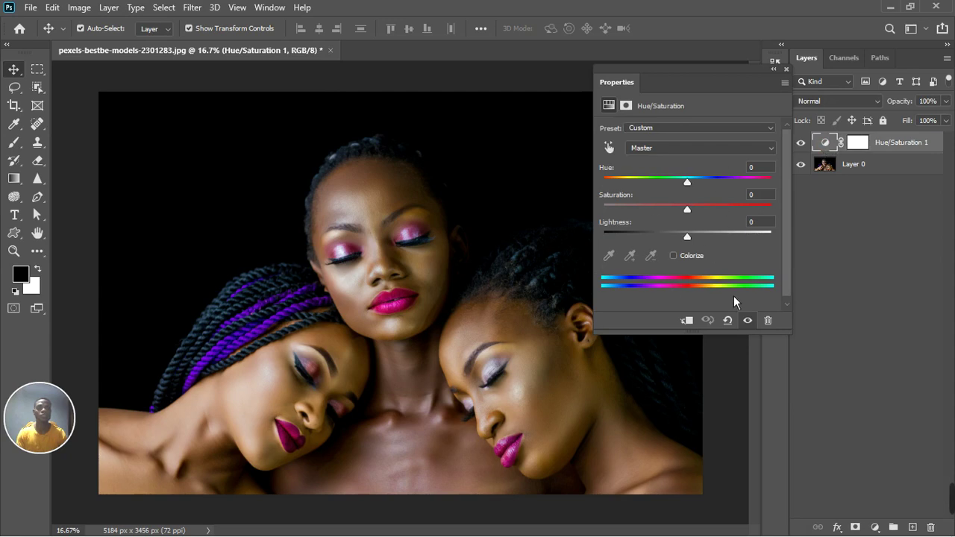
left_click(697, 149)
left_click(676, 185)
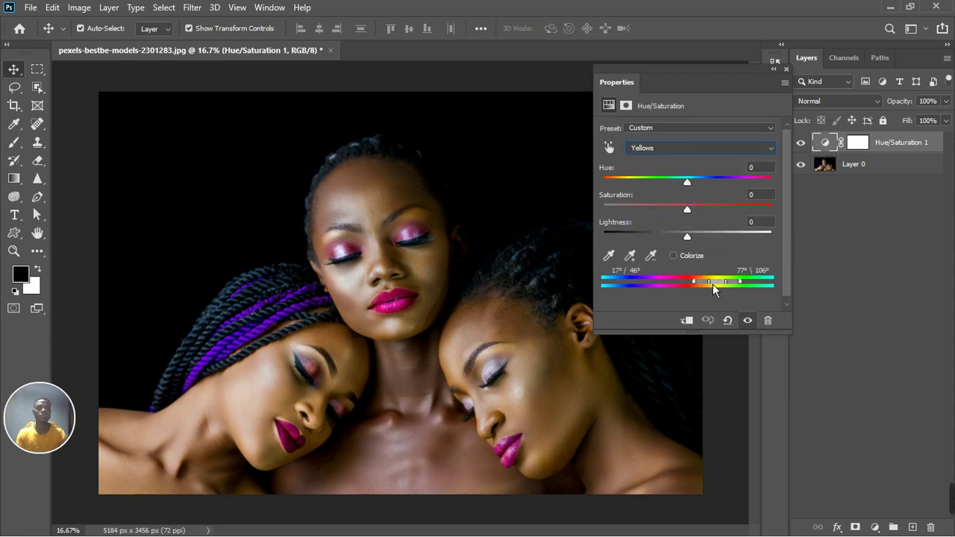
Step: Set the Yellows hue to -23, comparing against the original along the way
mouse_move(698, 187)
left_mouse_down()
mouse_move(722, 185)
mouse_move(694, 189)
left_mouse_up()
left_click(755, 167)
type("0")
type("-12")
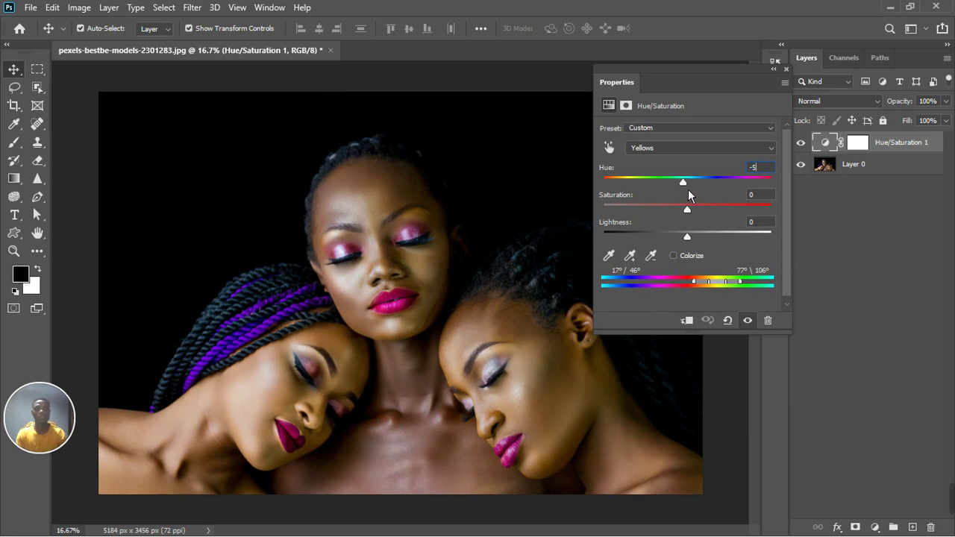
left_click_drag(684, 189, 676, 190)
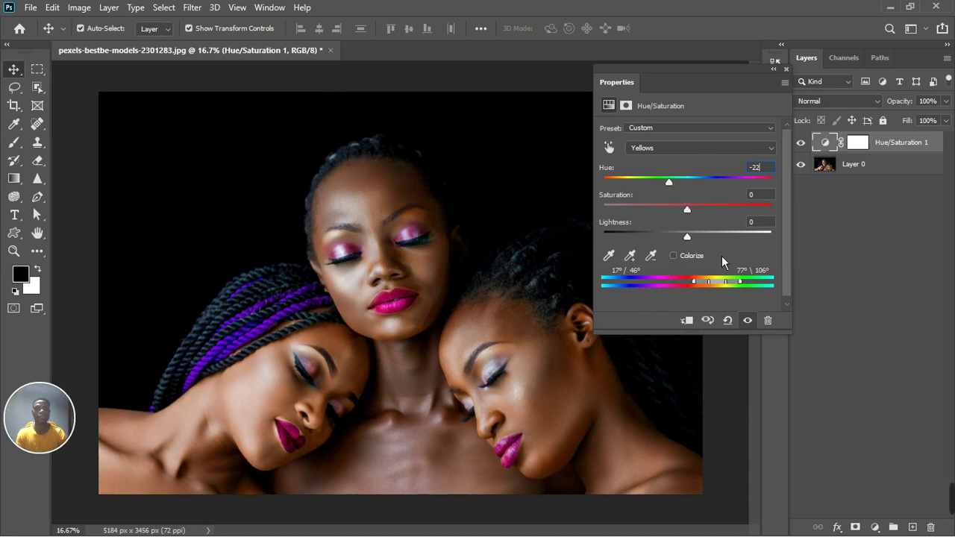
left_click(748, 320)
left_click(749, 320)
left_click_drag(677, 190, 681, 186)
left_click_drag(679, 186, 674, 187)
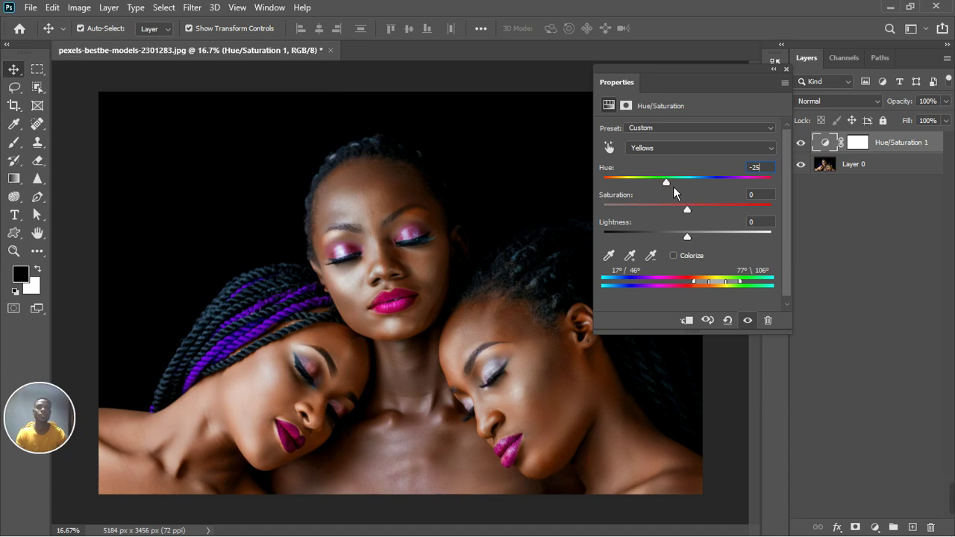
key("Up")
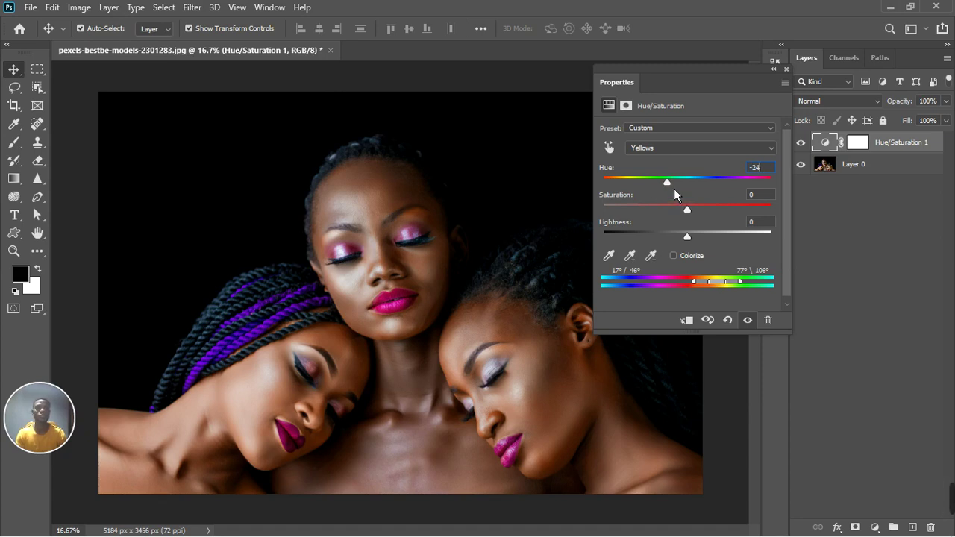
key("Up")
Step: Lower the Yellows saturation to -10 and lightness to -25, then close Properties
left_click_drag(695, 216, 685, 218)
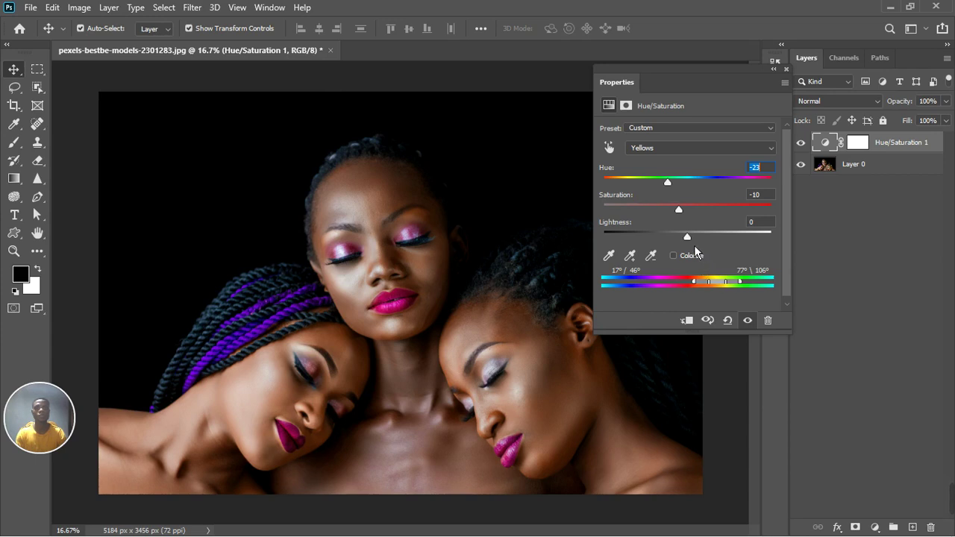
left_click_drag(694, 244, 670, 240)
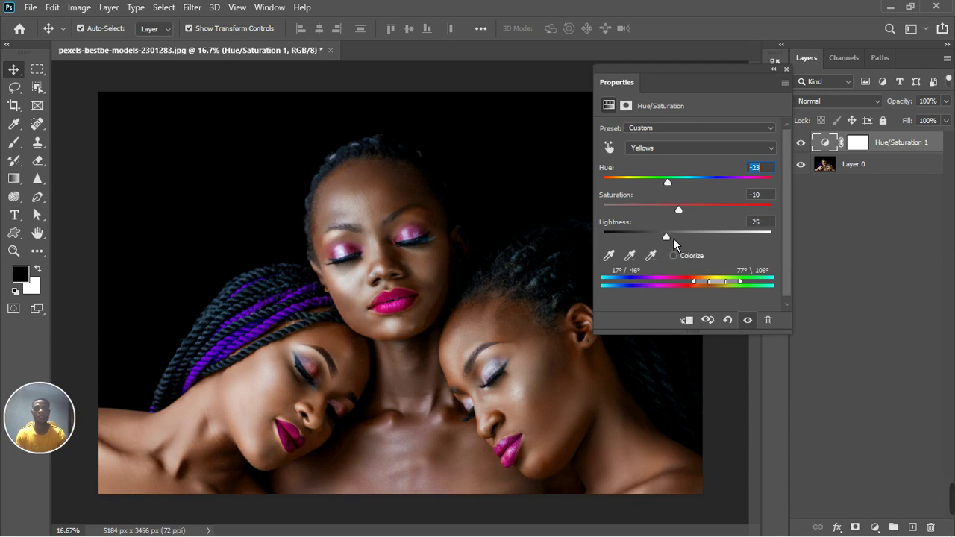
left_click(747, 320)
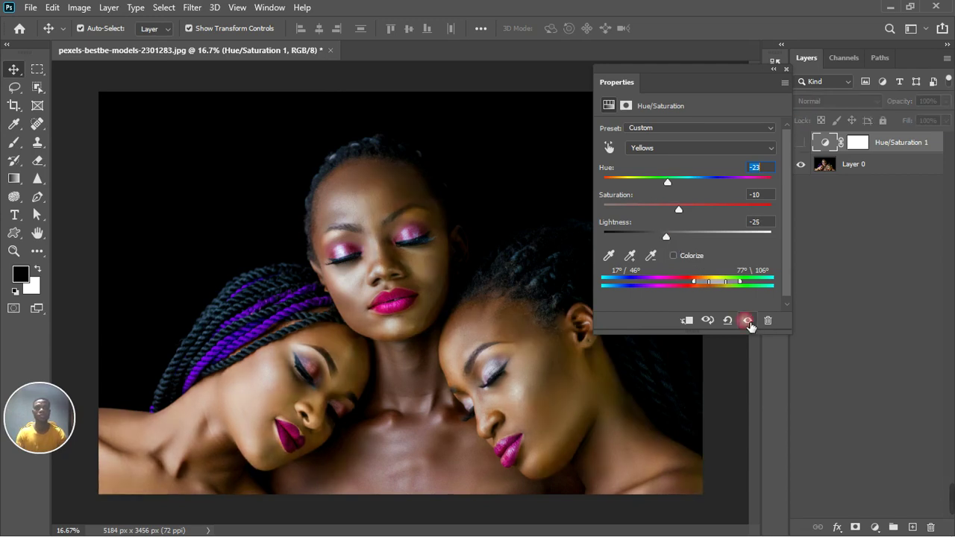
left_click(747, 320)
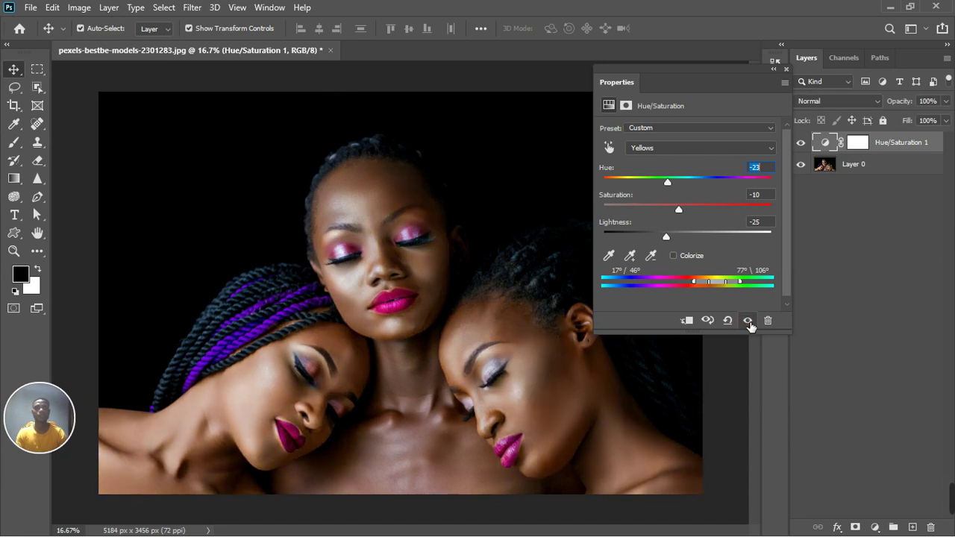
left_click(787, 69)
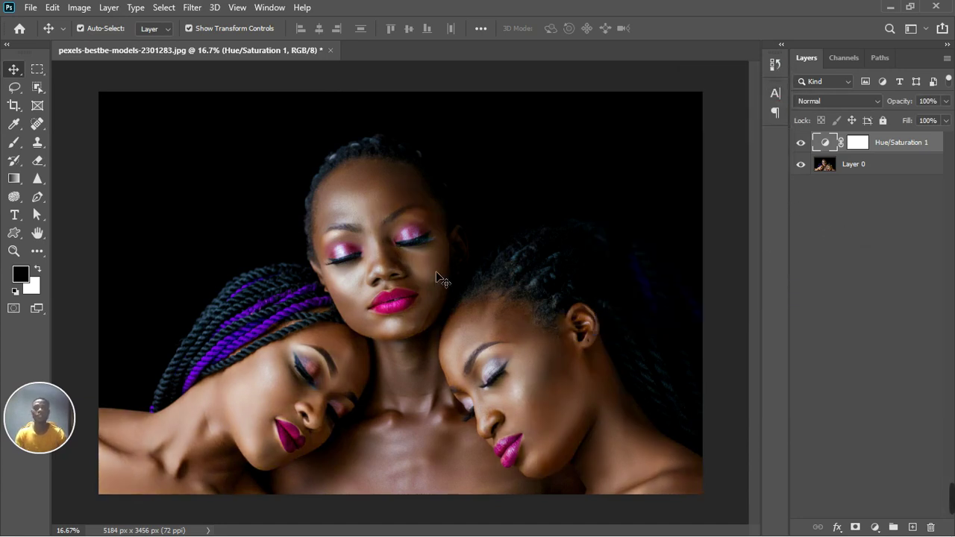
Step: Duplicate Layer 0 and group the copy with Hue/Saturation 1 into Group 1
scroll(407, 314, "down", 3)
scroll(325, 282, "up", 1)
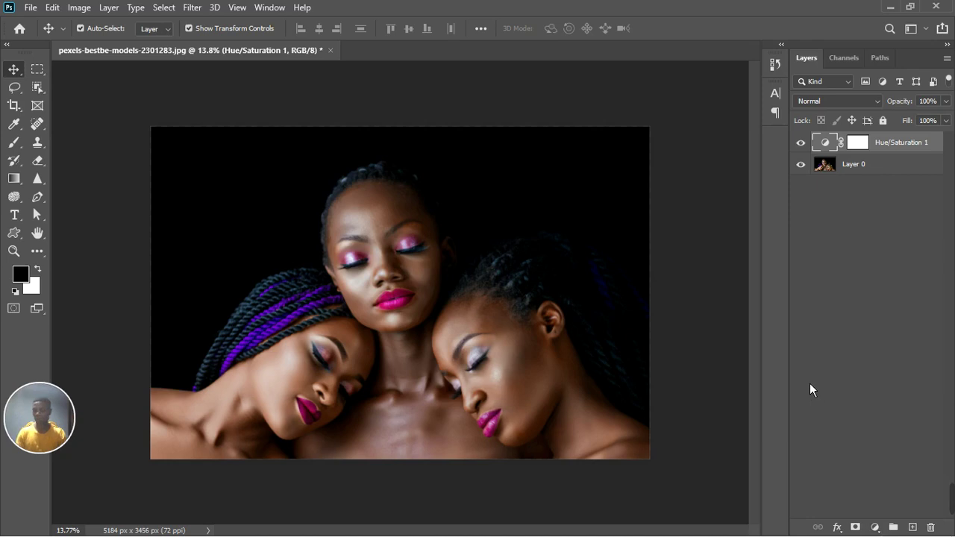
left_click(865, 171)
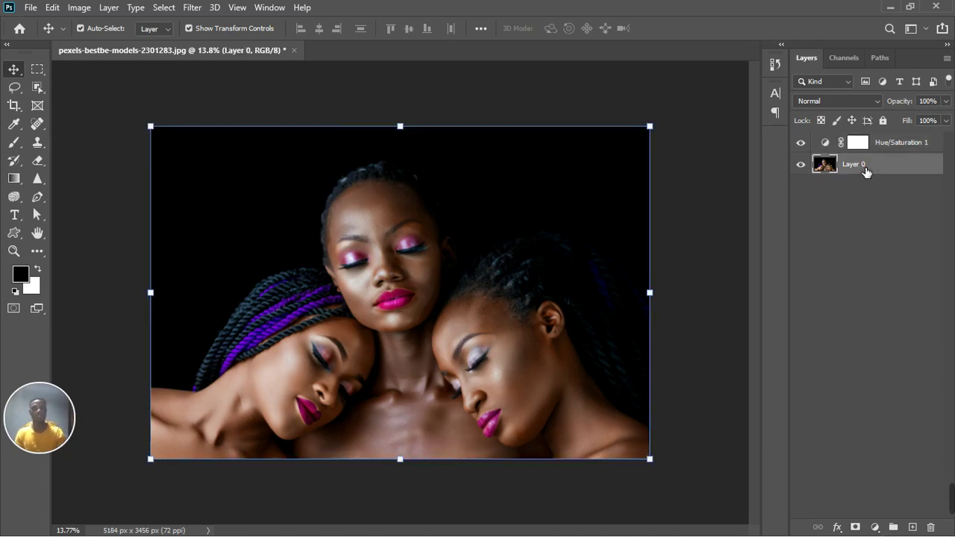
key("ctrl+j")
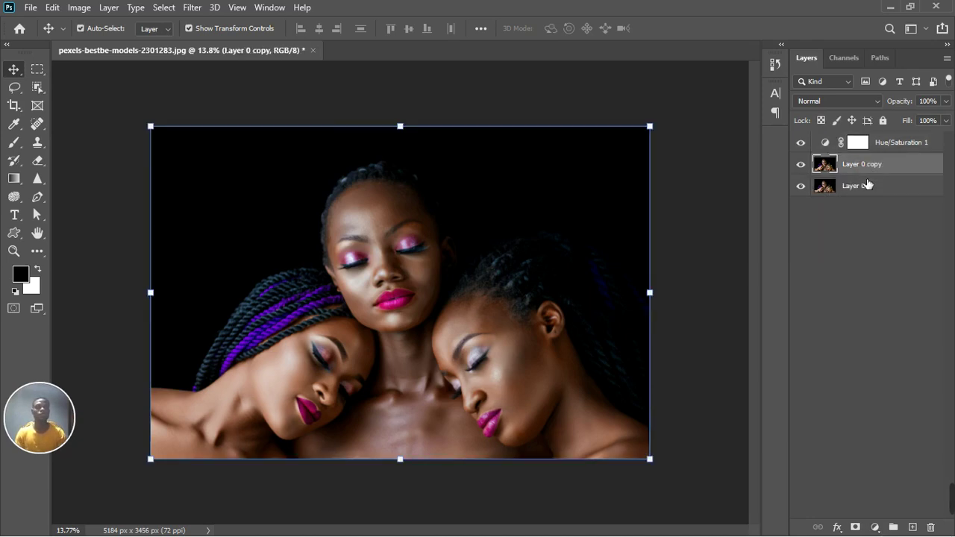
left_click(895, 148, "shift")
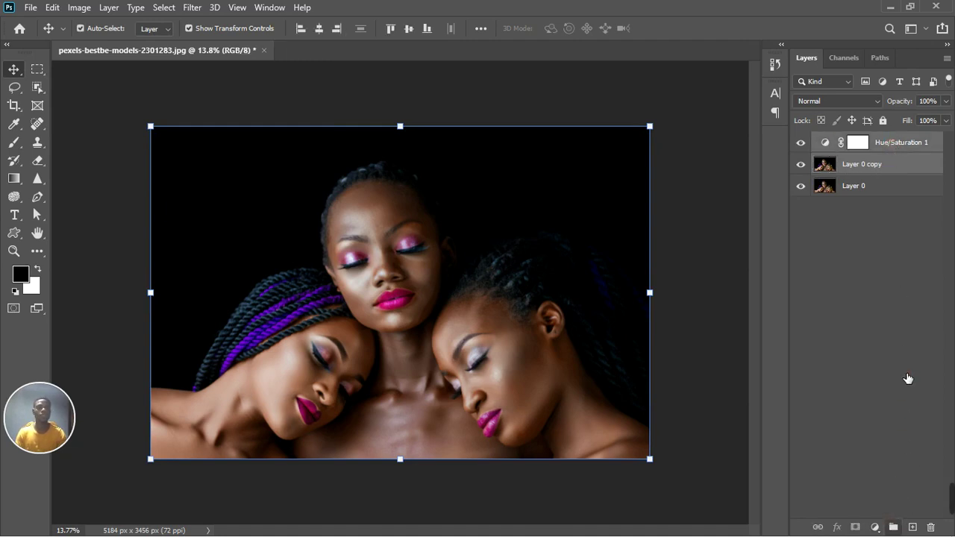
key("ctrl+g")
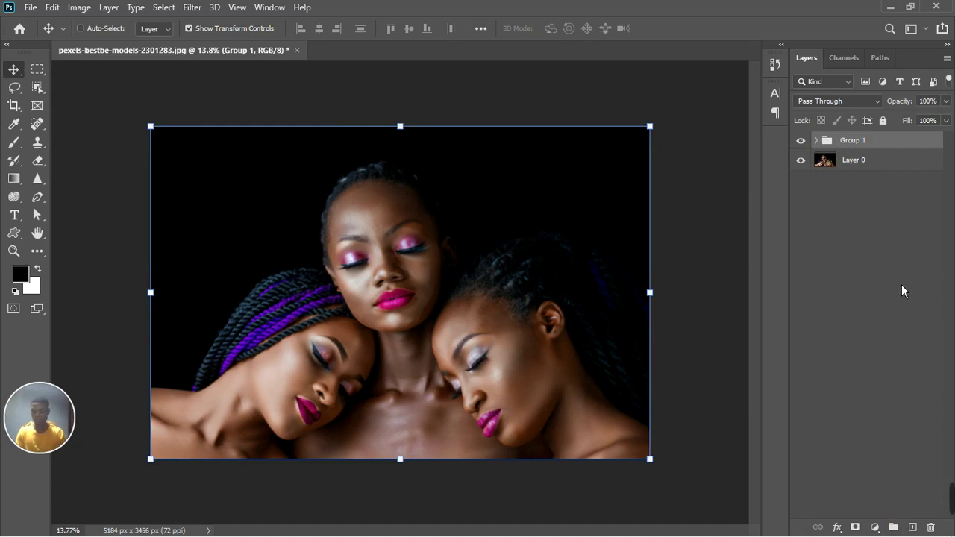
Step: Stamp visible layers into Layer 1, hide Group 1, and duplicate Layer 1
key("ctrl+shift+alt+e")
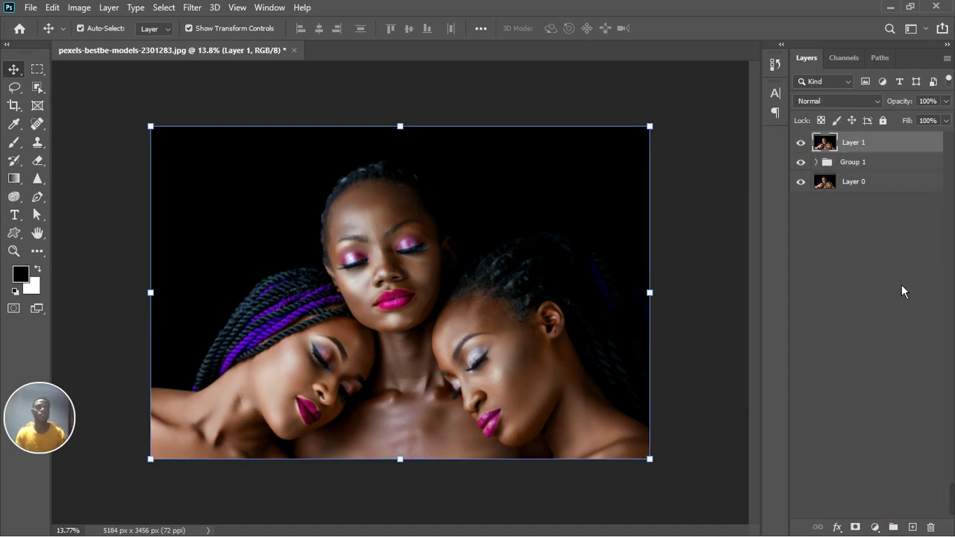
left_click(800, 162)
left_click(800, 143)
left_click(800, 142)
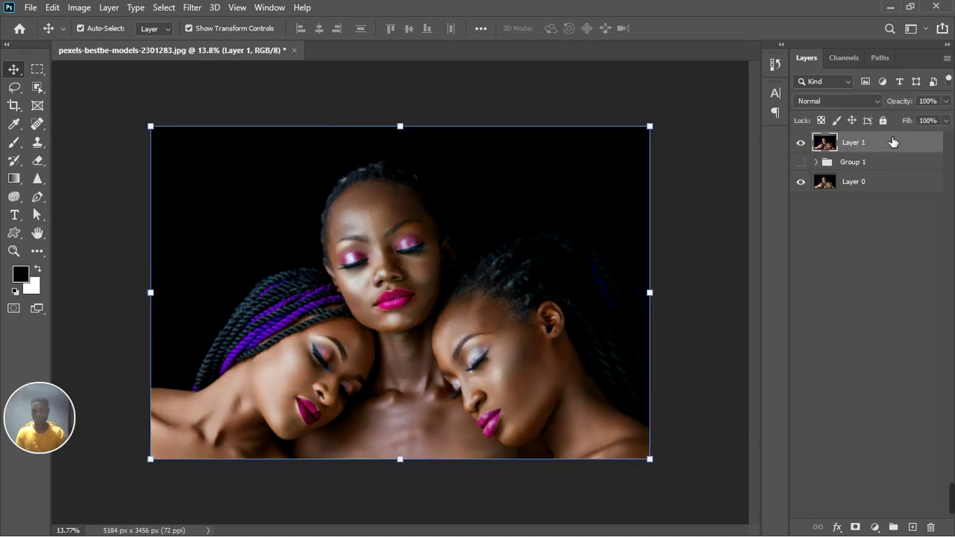
key("ctrl+j")
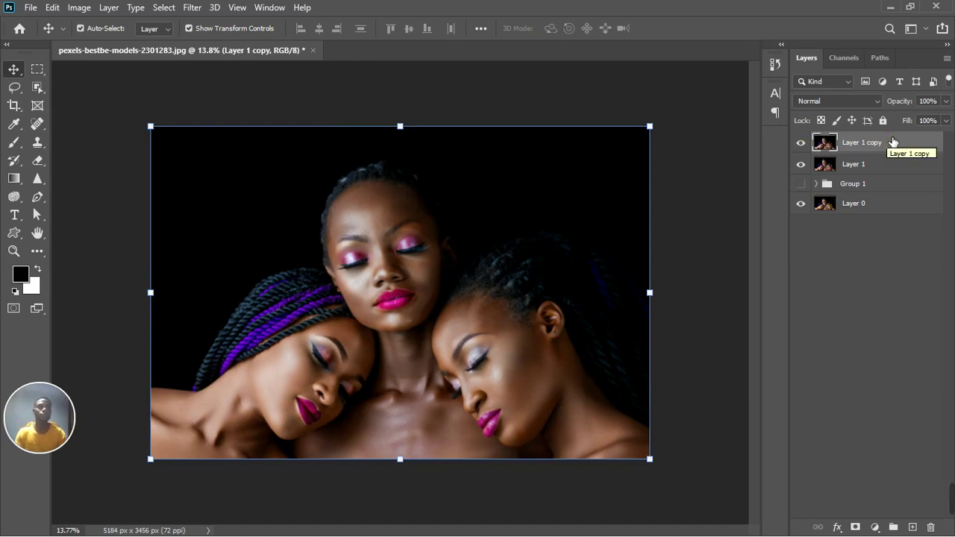
Step: Rename Layer 1 to 'color' and Layer 1 copy to 'texture', then hide texture
left_click(858, 166)
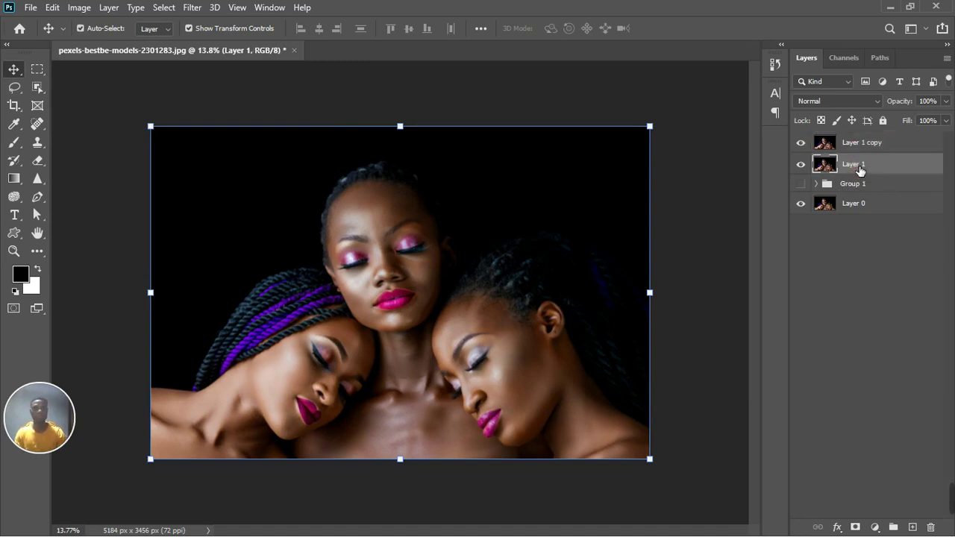
double_click(858, 165)
type("co")
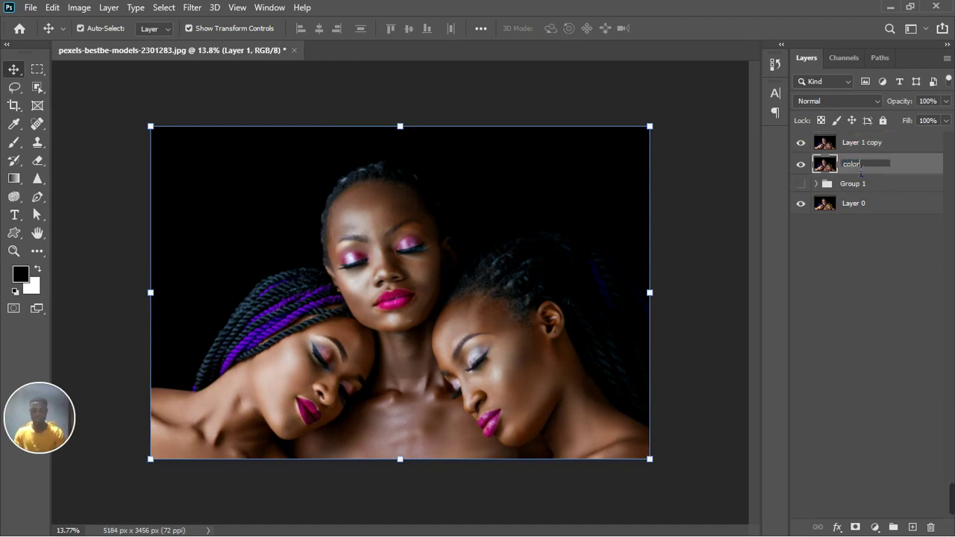
type("lor")
key("Return")
double_click(874, 143)
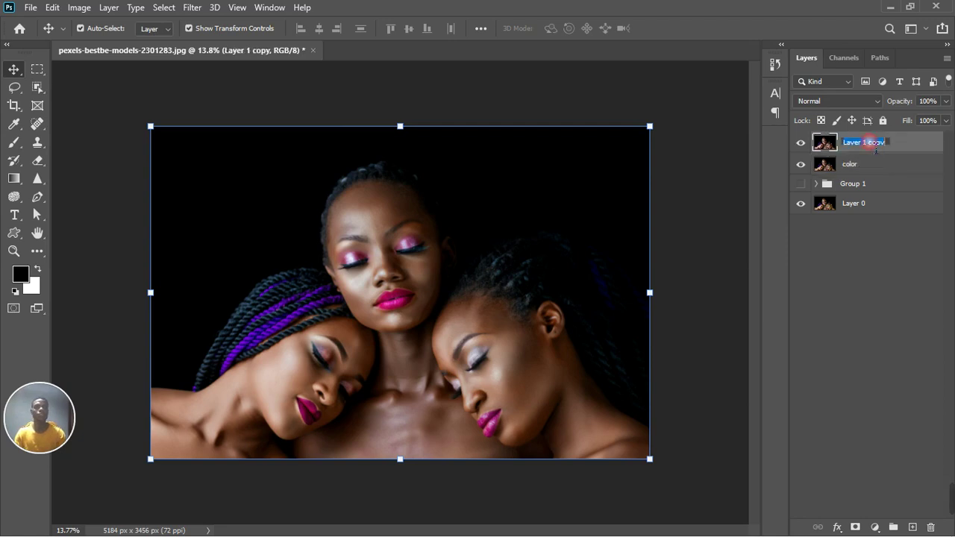
type("texture")
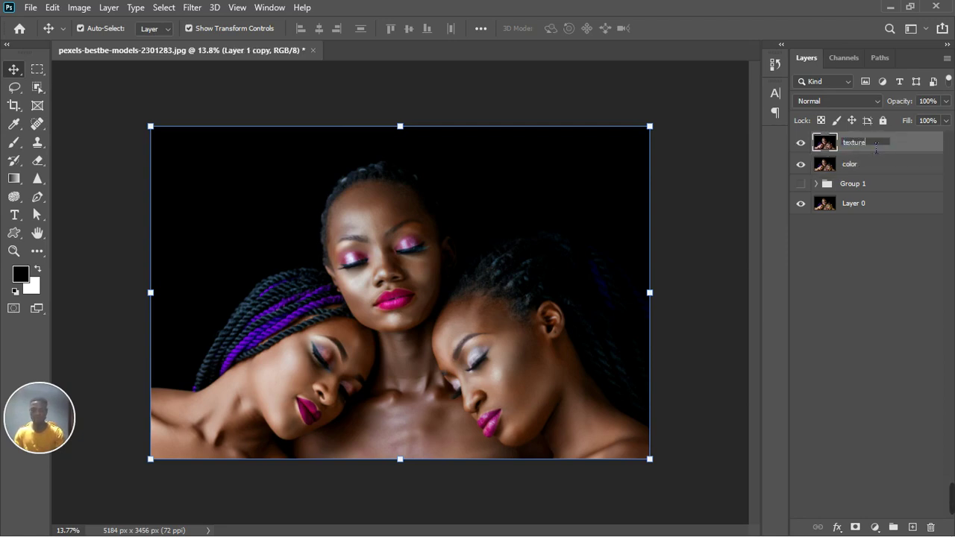
key("Return")
left_click(801, 142)
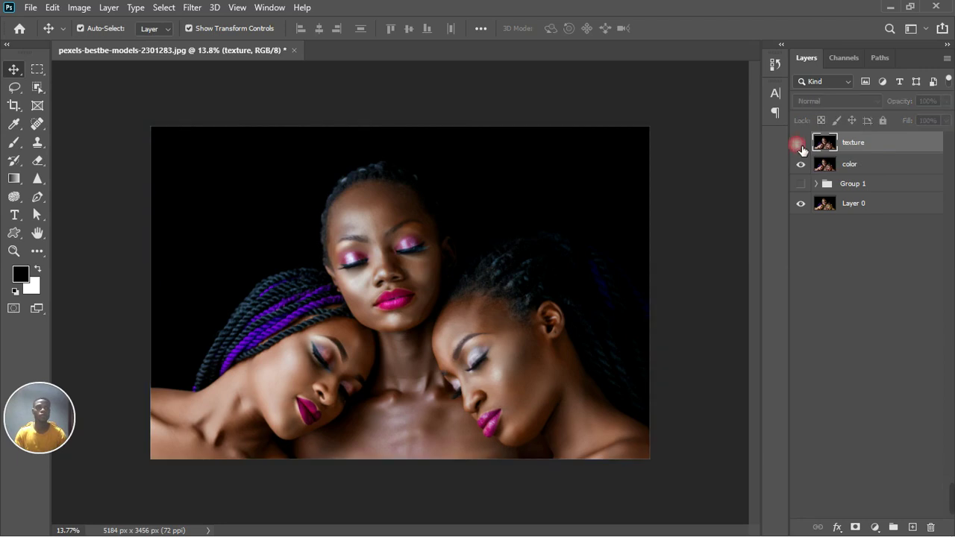
left_click(861, 171)
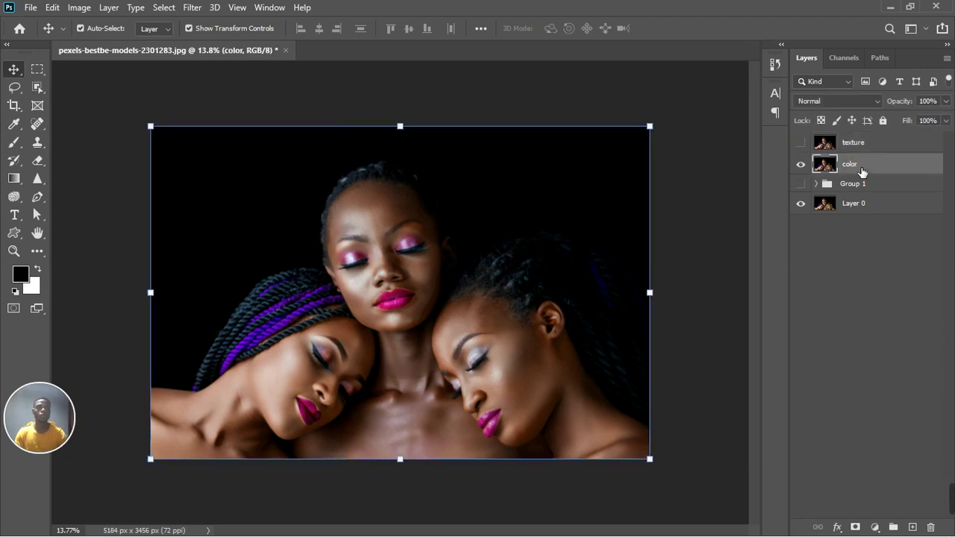
Step: Apply a Gaussian Blur of about 8.6 pixels radius to the color layer
left_click(194, 9)
mouse_move(212, 166)
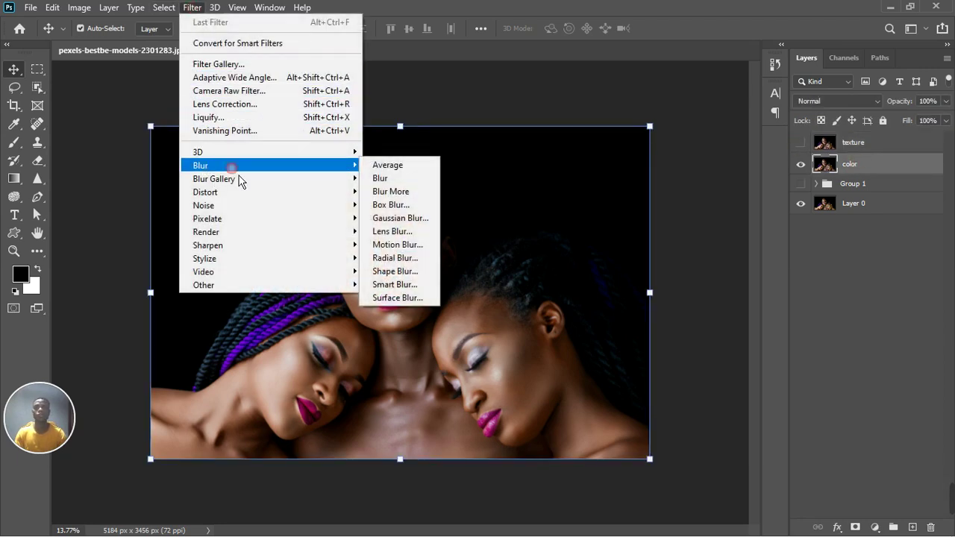
left_click(394, 225)
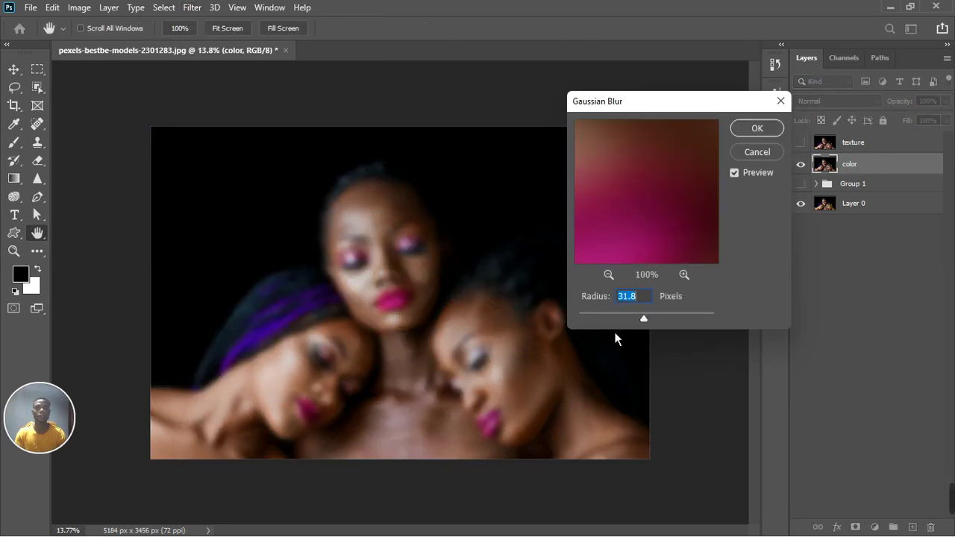
mouse_move(620, 327)
left_mouse_down()
mouse_move(645, 323)
mouse_move(630, 327)
left_mouse_up()
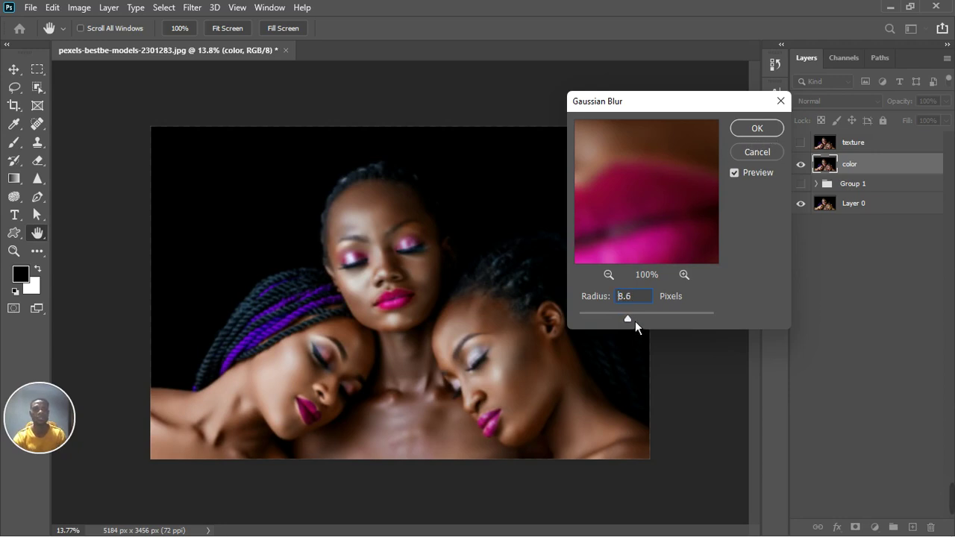
left_click(757, 130)
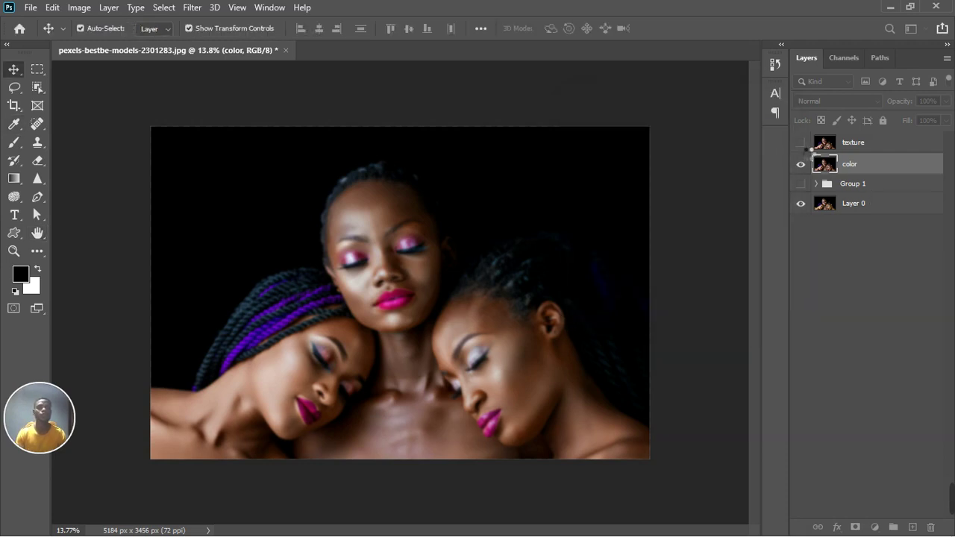
Step: Show the texture layer and Apply Image from color using Subtract, scale 2, offset 128
left_click(801, 142)
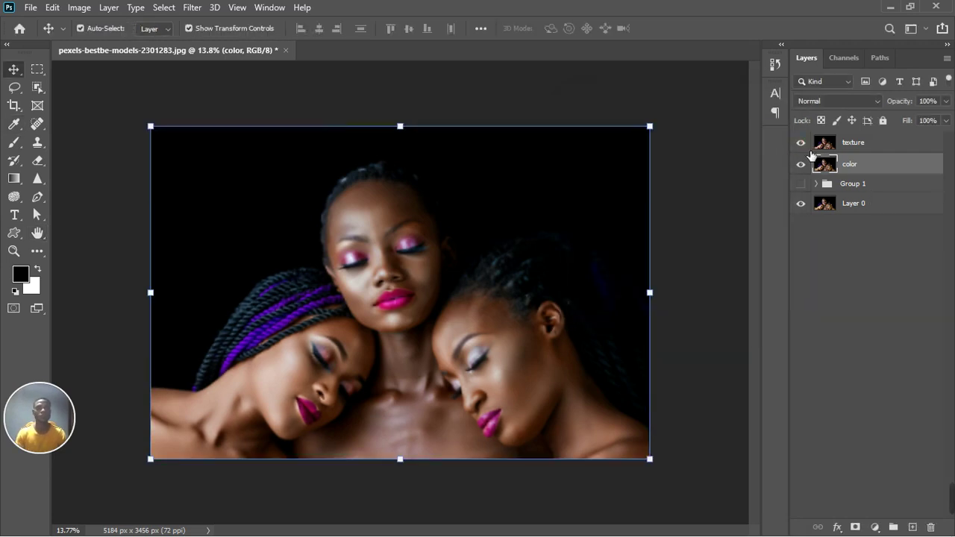
left_click(875, 143)
left_click(80, 9)
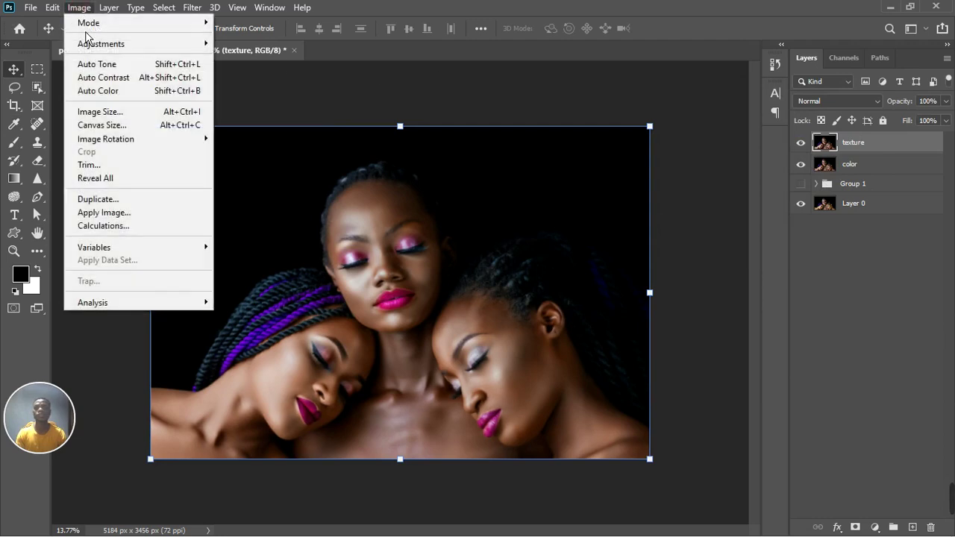
left_click(102, 215)
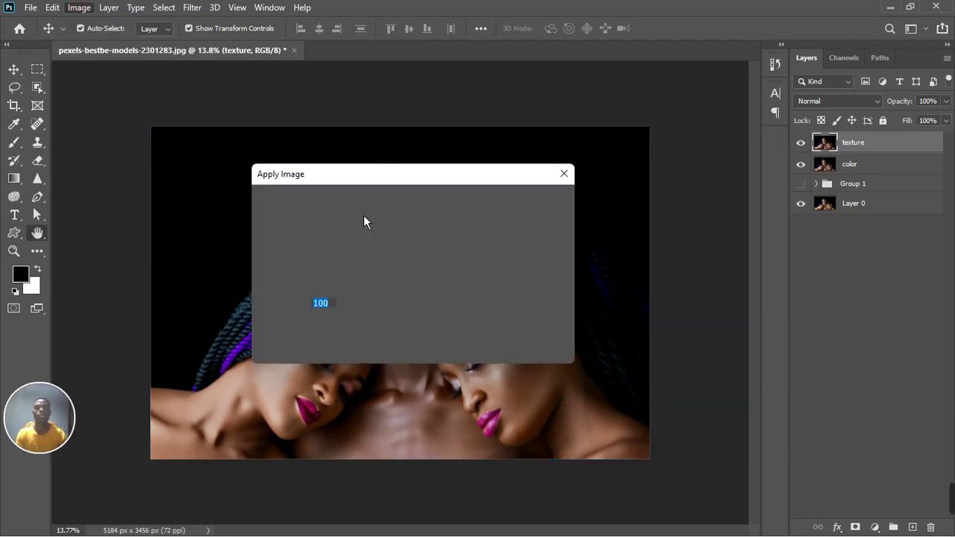
left_click(388, 222)
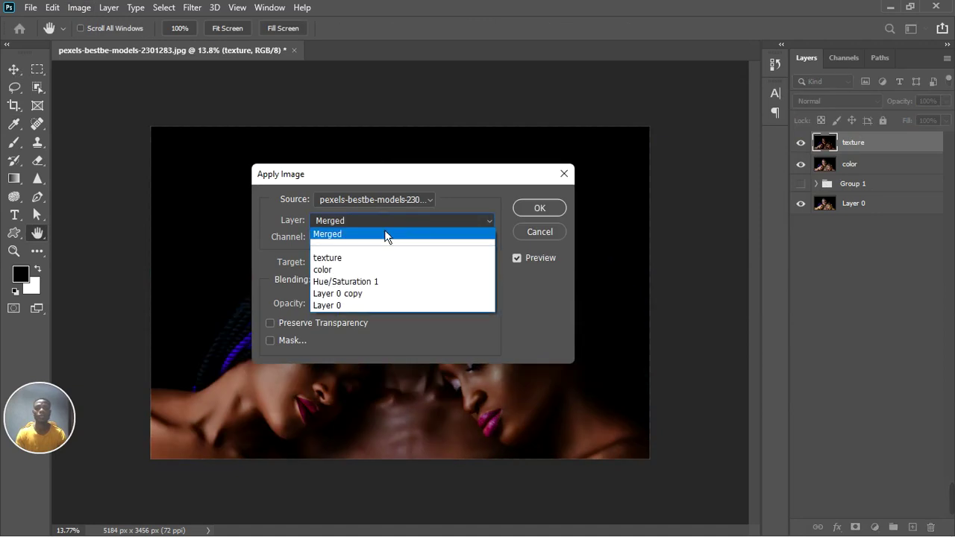
left_click(355, 272)
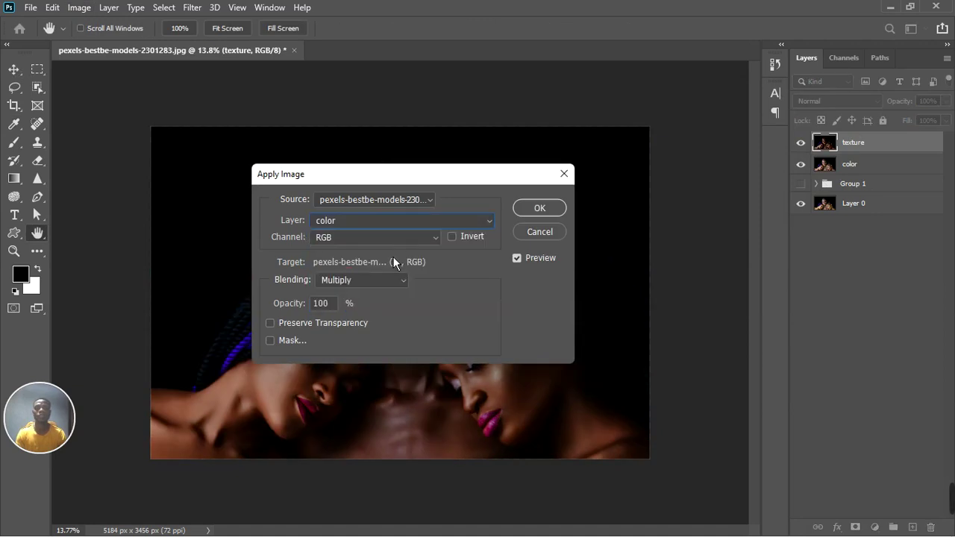
left_click(399, 291)
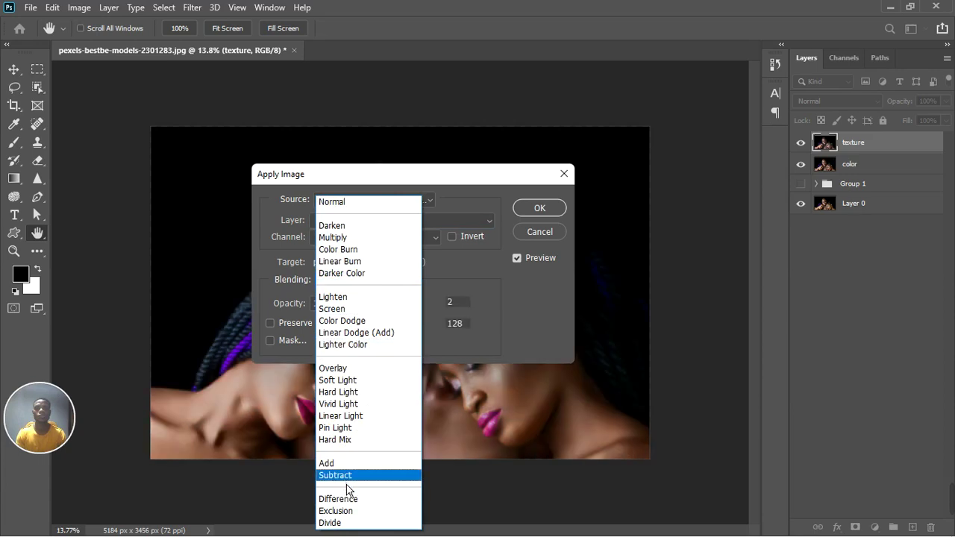
left_click(340, 475)
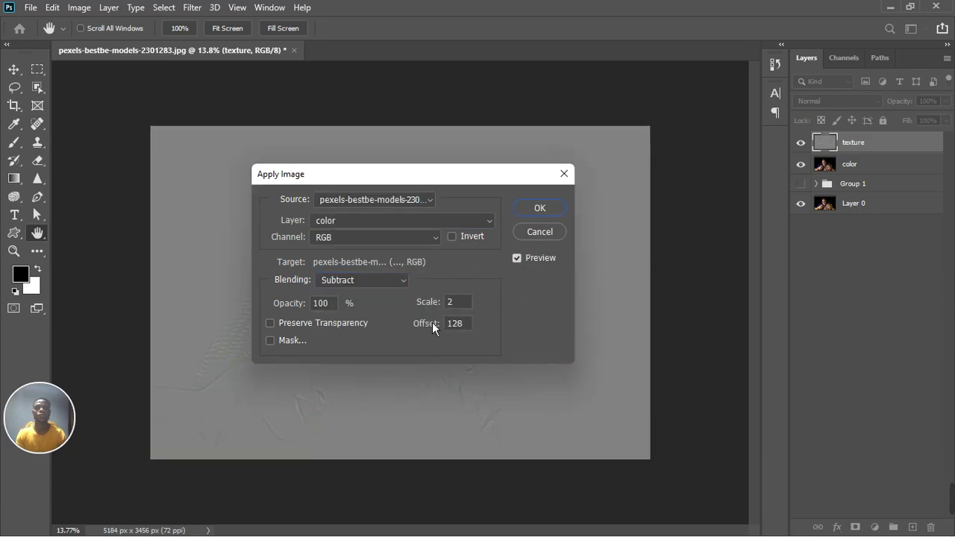
left_click(539, 208)
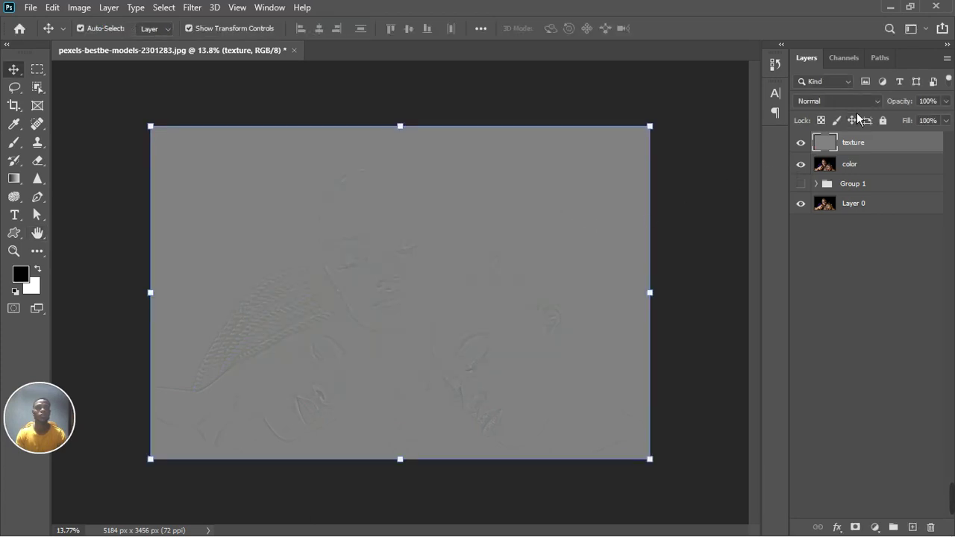
Step: Open the blend mode list for the texture layer
scroll(346, 301, "up", 5)
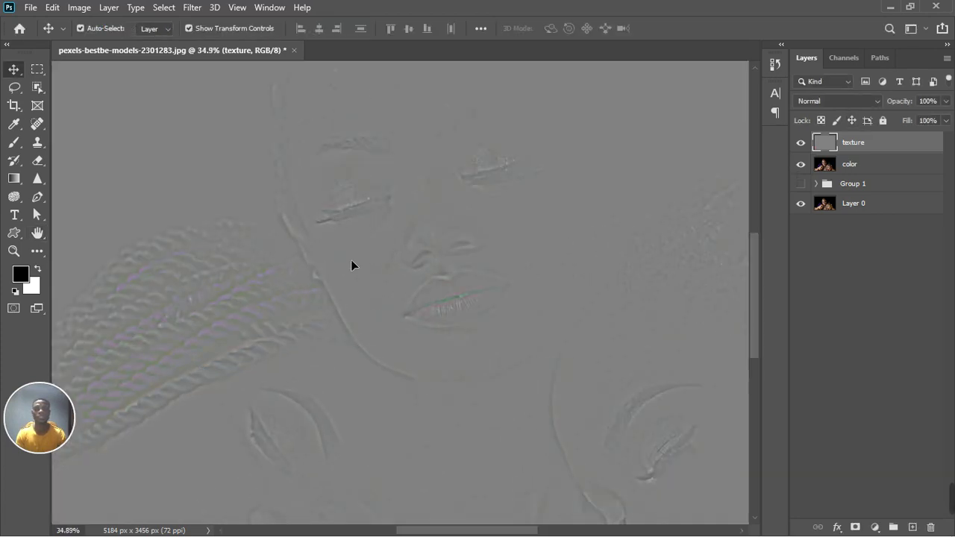
scroll(351, 260, "down", 5)
left_click(854, 103)
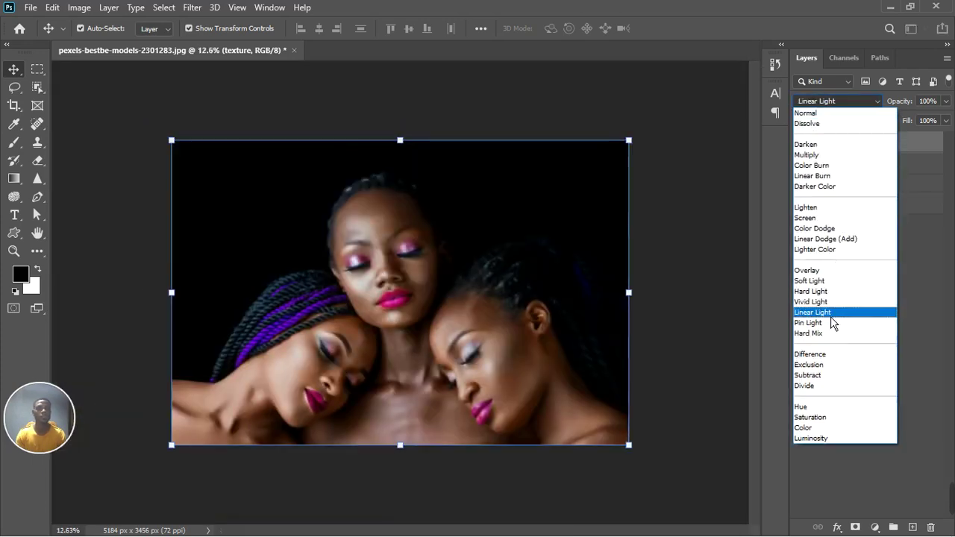
Step: Set texture to Linear Light and group it with color into Group 2
left_click(830, 315)
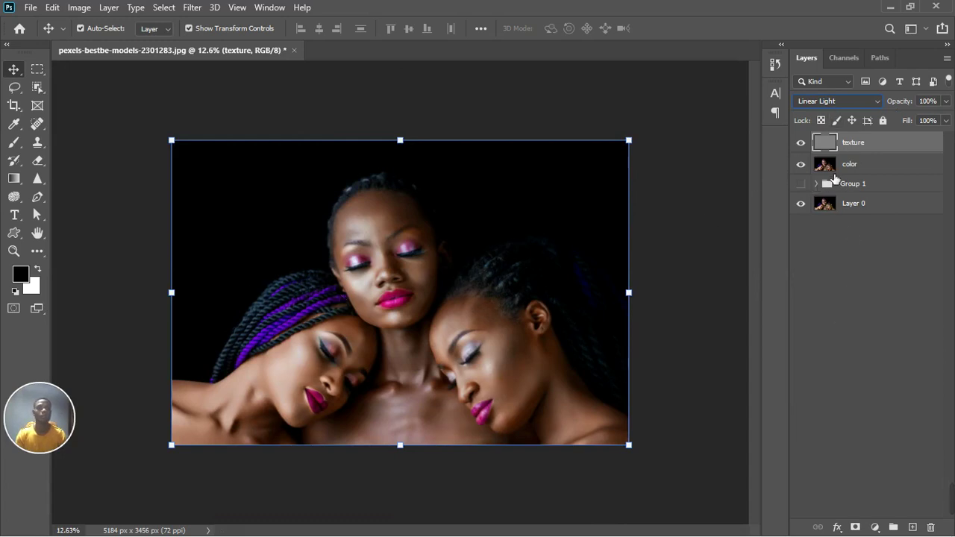
left_click(861, 165, "ctrl")
left_click_drag(862, 166, 893, 527)
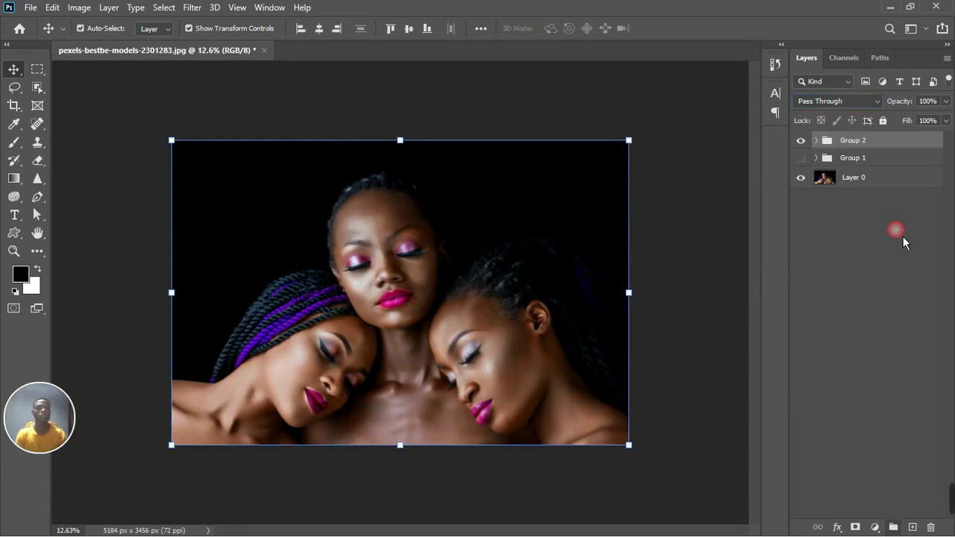
Step: Expand Group 2, select the texture layer, and pick the Clone Stamp tool
left_click(817, 141)
left_click(861, 159)
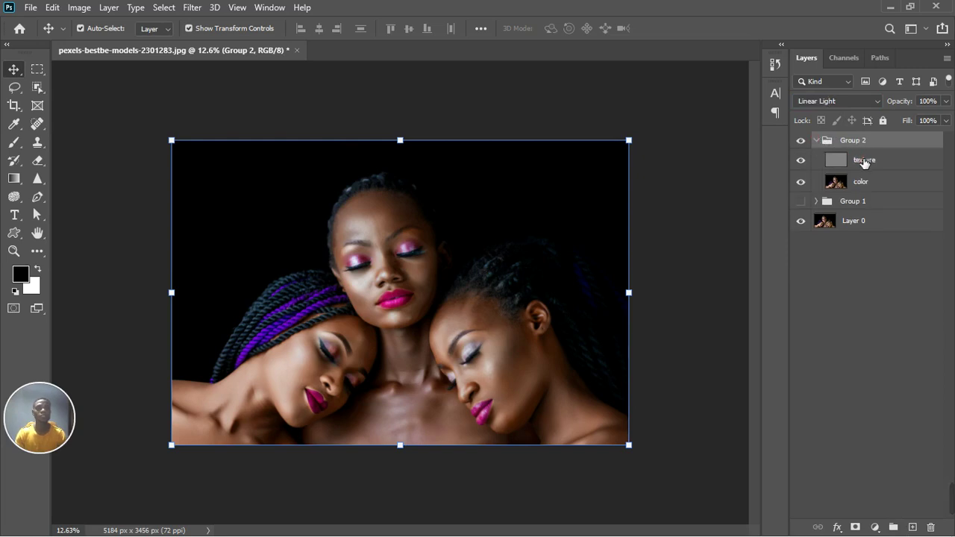
left_click(37, 142)
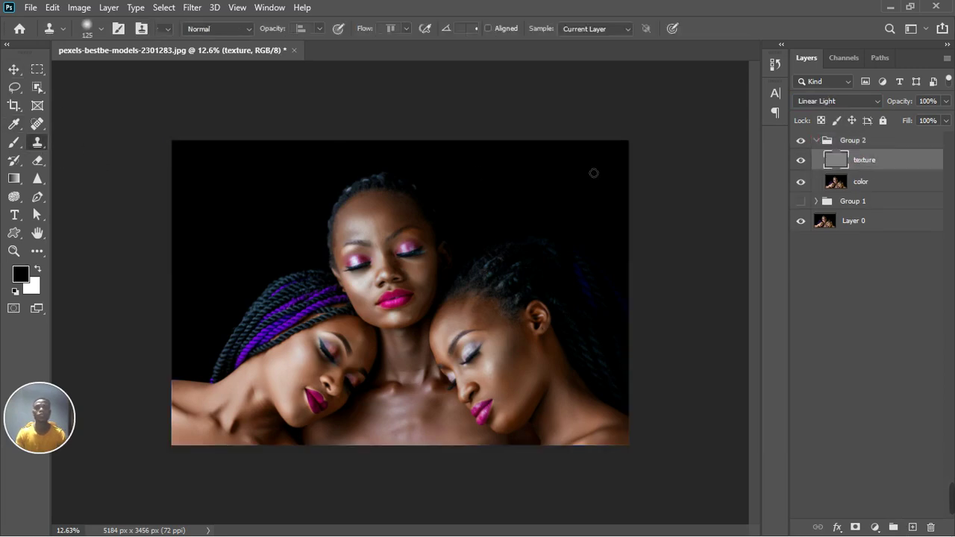
Step: Select the color layer and take a soft Brush sized to 250
left_click(879, 188)
left_click(14, 142)
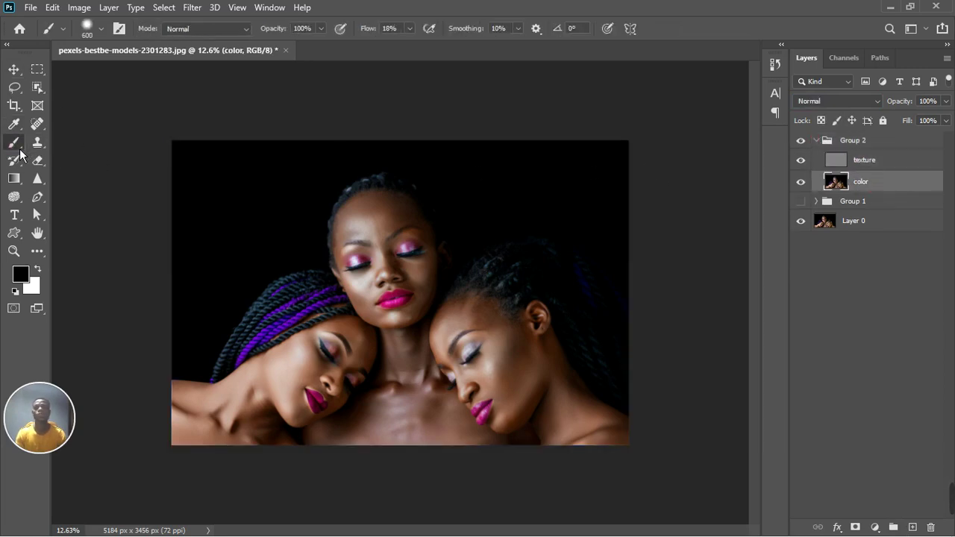
scroll(420, 241, "up", 3)
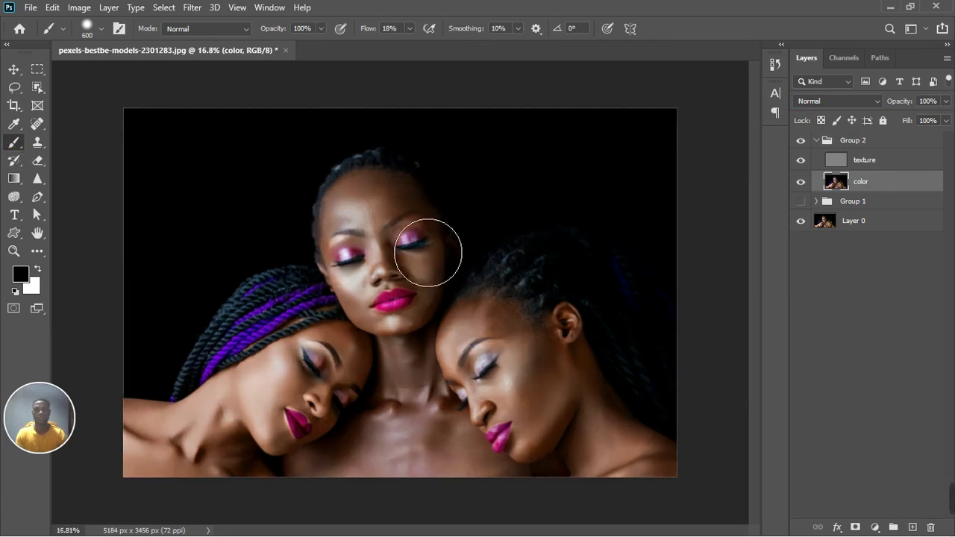
key("bracketleft")
key("bracketleft")
key("bracketleft")
key("bracketleft")
key("bracketleft")
key("bracketleft")
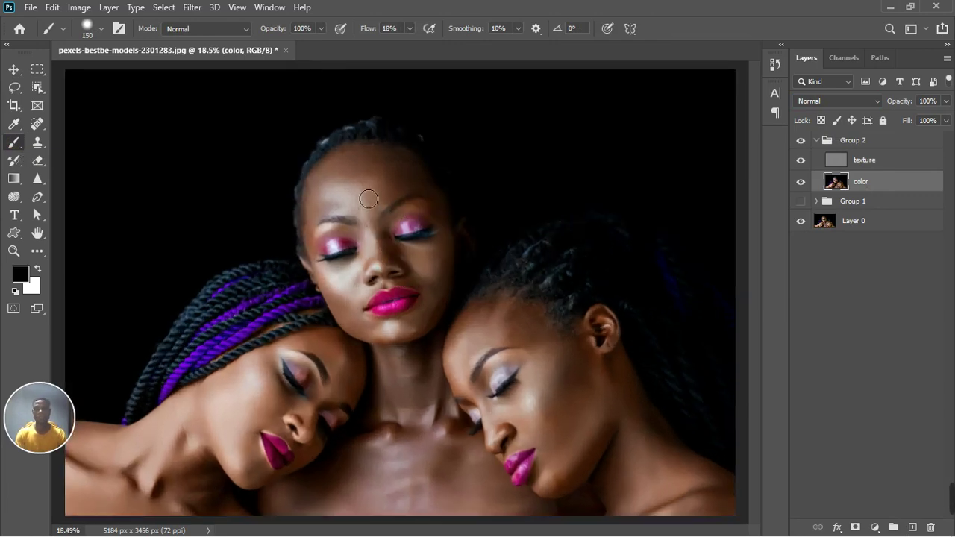
key("bracketright")
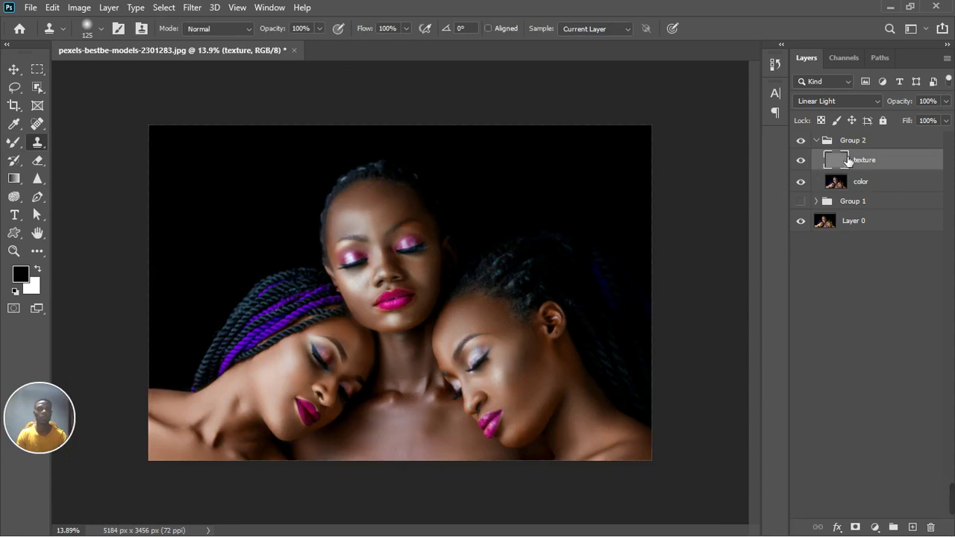
Step: Make Group 1 visible, compare Group 2 on and off, then select Group 2
left_click(802, 141)
left_click(802, 141)
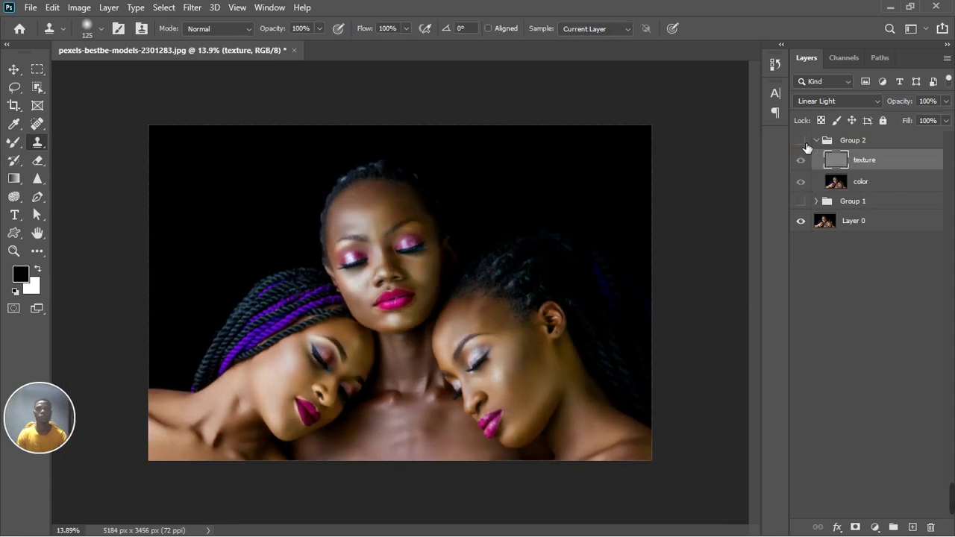
left_click(801, 201)
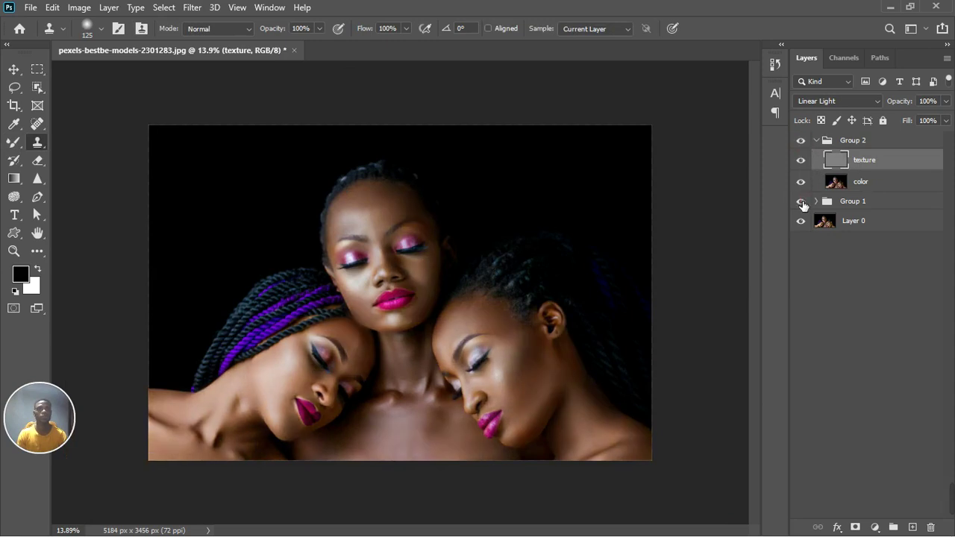
left_click(801, 141)
left_click(804, 141)
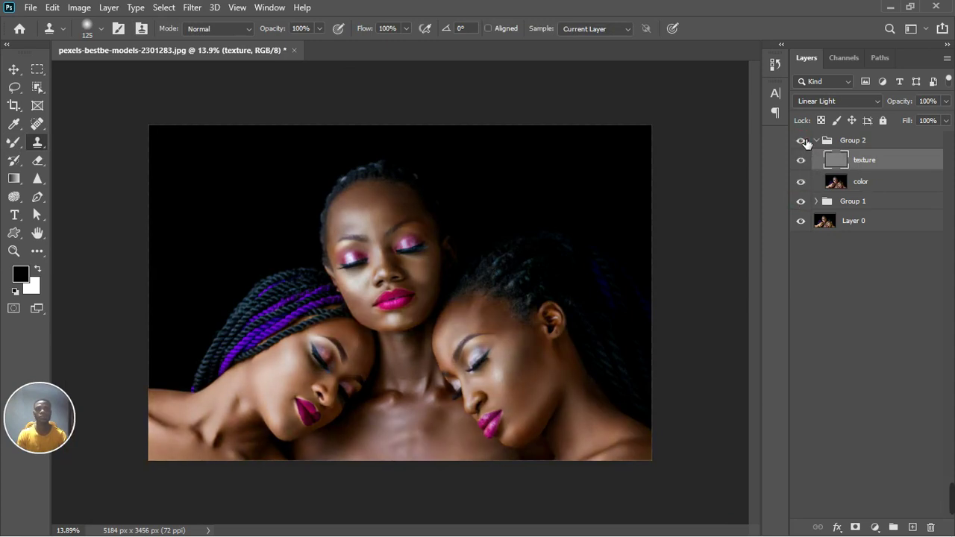
left_click(802, 141)
left_click(803, 141)
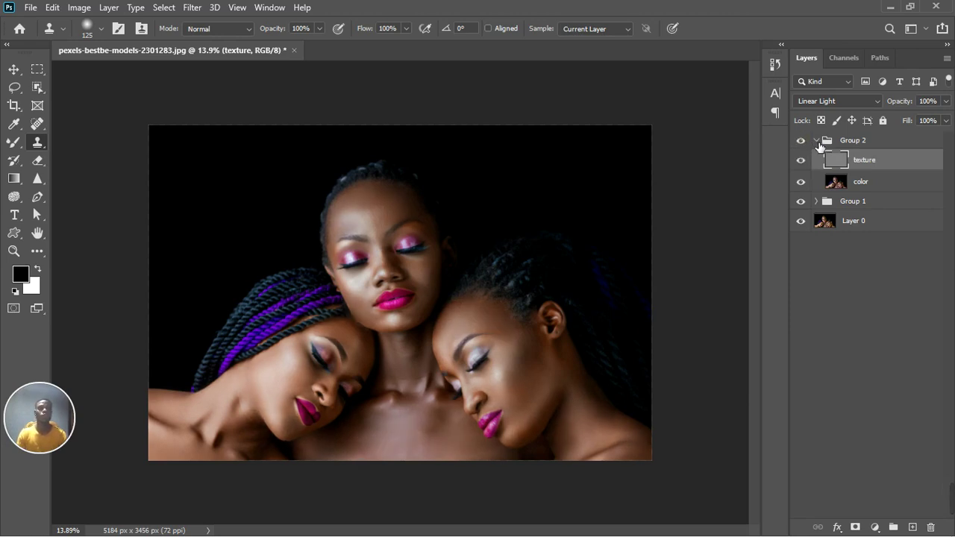
left_click(819, 145)
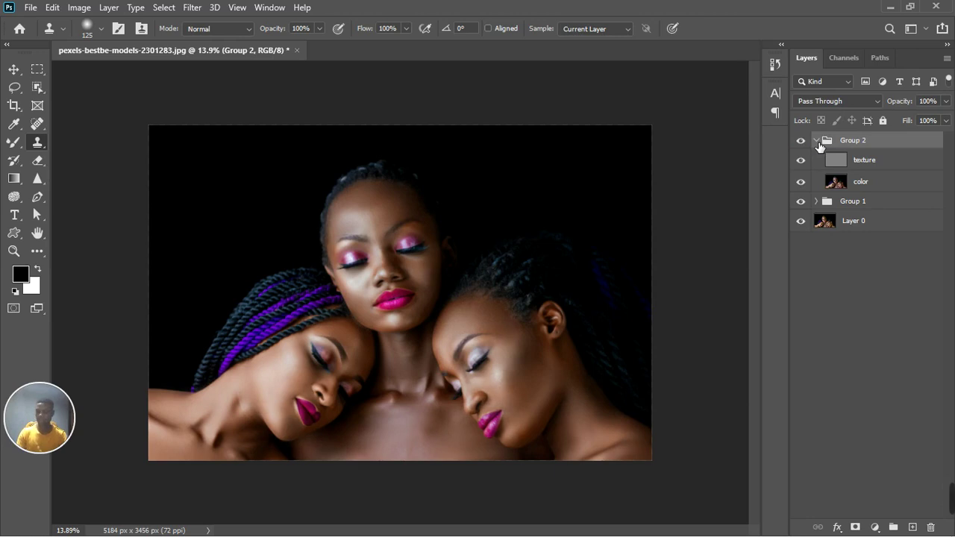
Step: Stamp all visible layers into a merged Layer 1 and launch the Camera Raw Filter
key("ctrl+shift+alt+e")
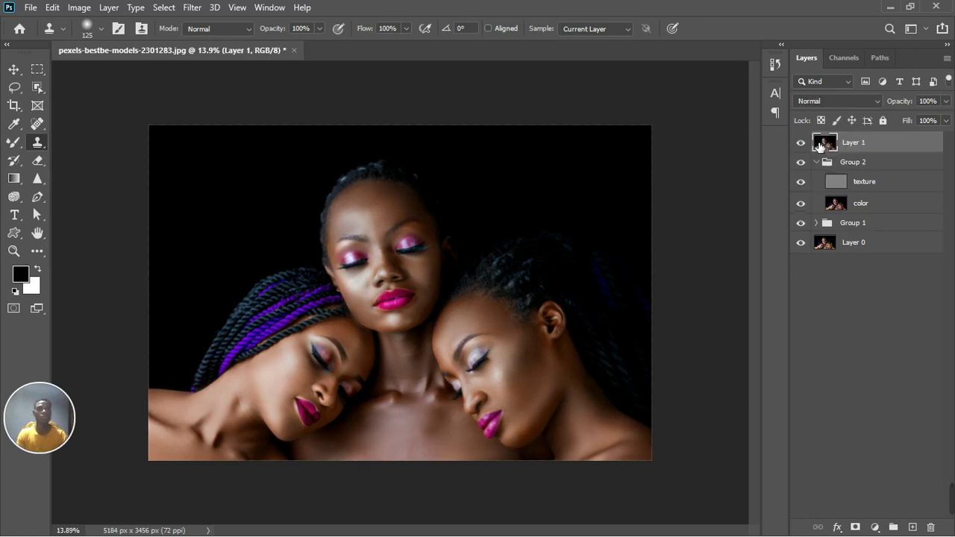
left_click(196, 8)
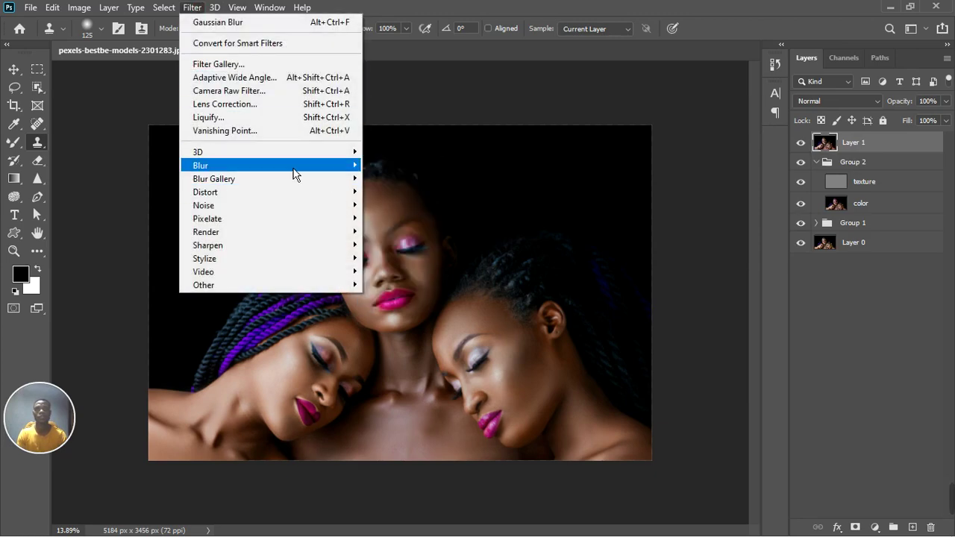
left_click(245, 94)
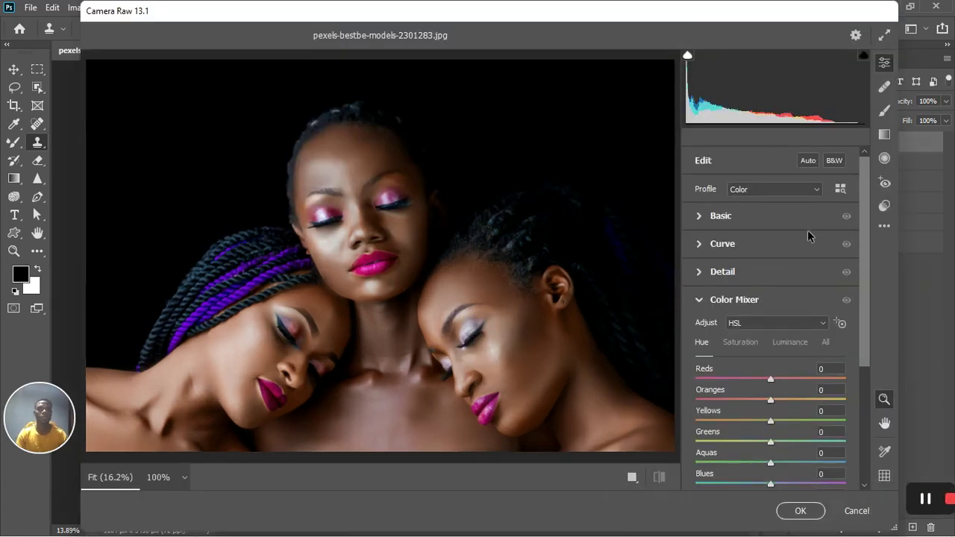
Step: Zoom the Camera Raw preview out to fit the portrait in the window
left_click(432, 219, "alt")
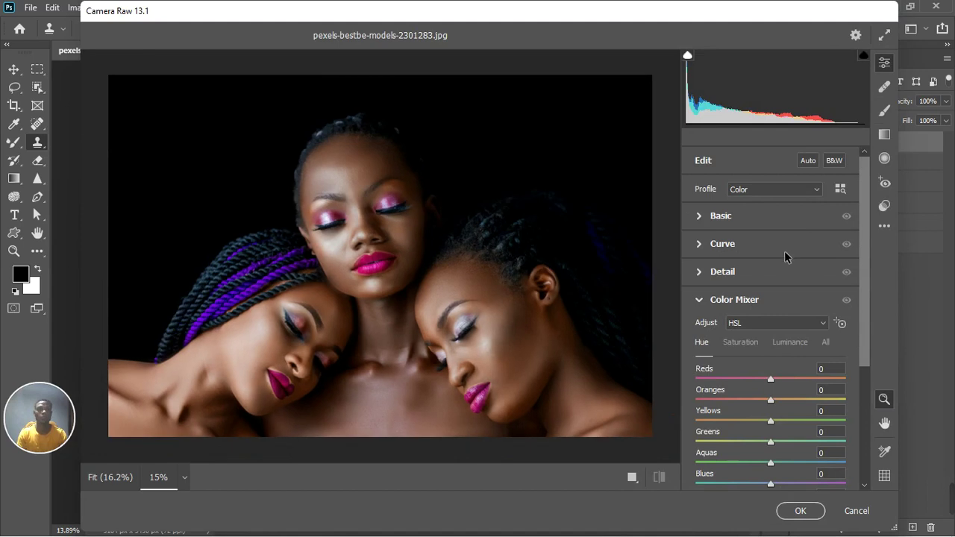
left_click(555, 259, "alt")
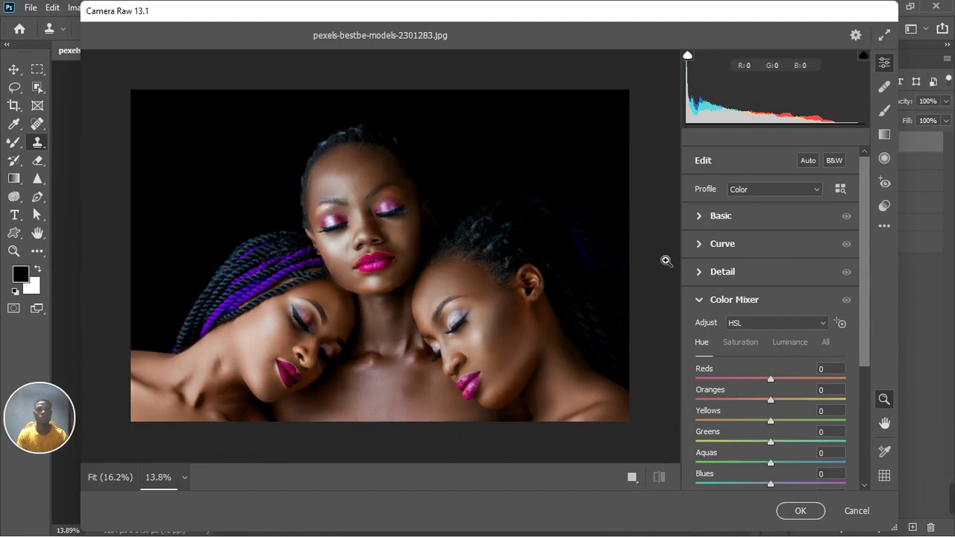
Step: In the Basic panel, raise Whites to +12 and return Blacks to 0
left_click(699, 218)
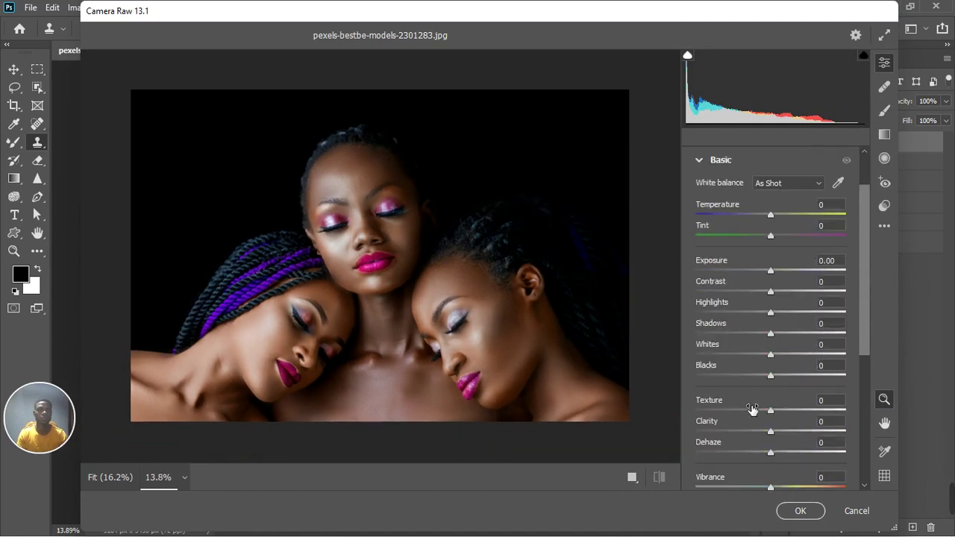
left_click_drag(773, 314, 794, 314)
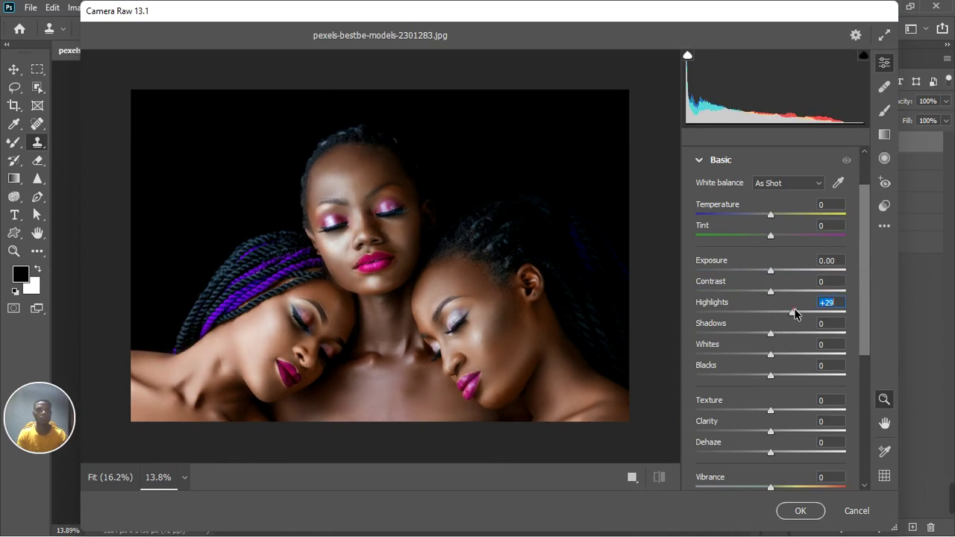
left_click_drag(772, 355, 781, 355)
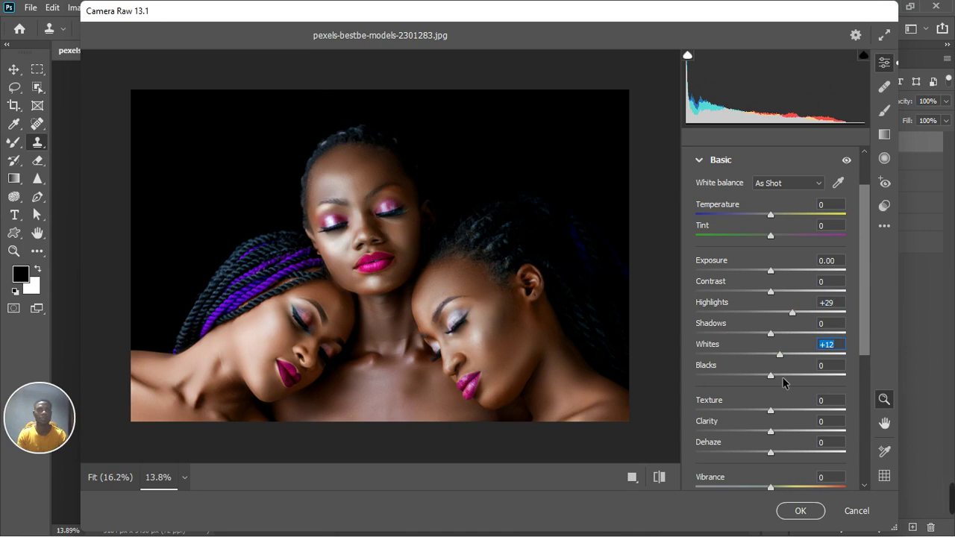
left_click_drag(772, 378, 785, 379)
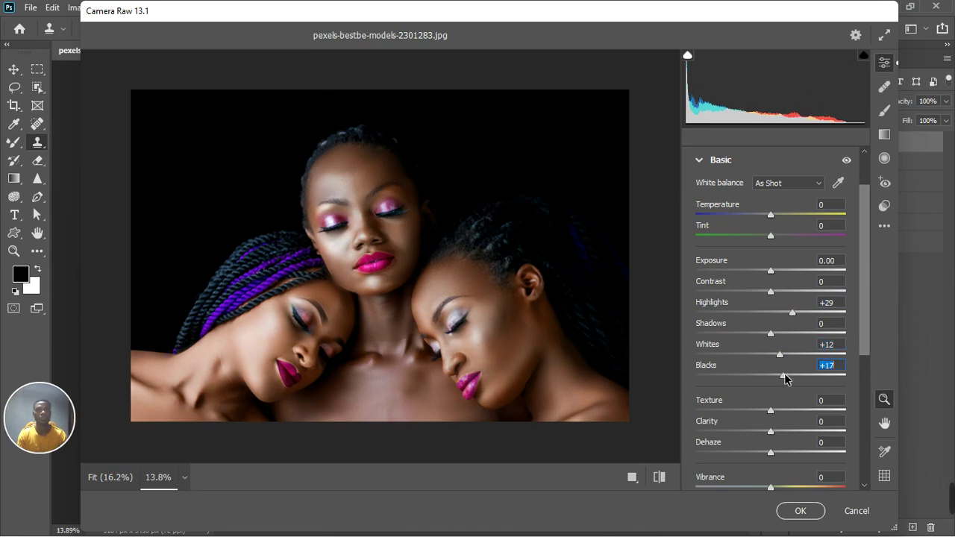
left_click_drag(785, 379, 761, 379)
double_click(762, 377)
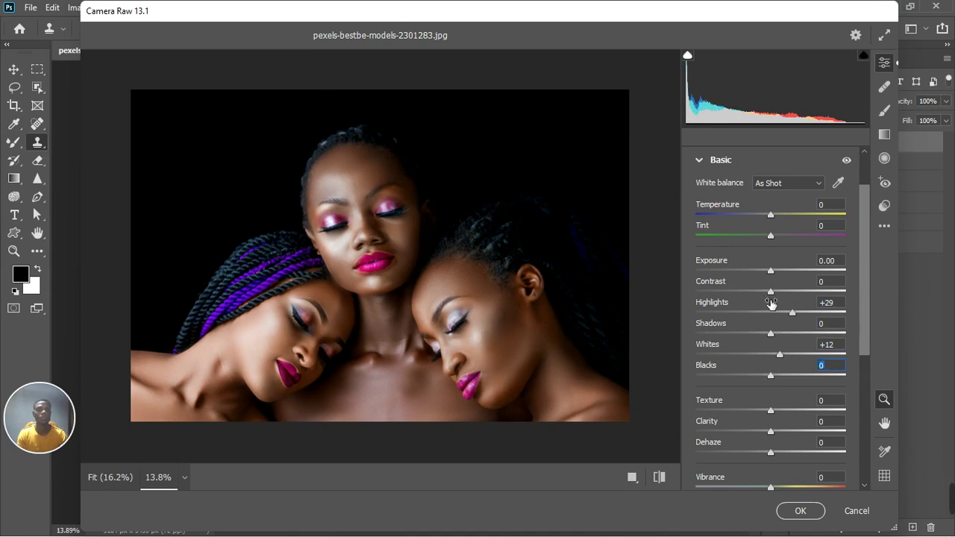
Step: Set Shadows to +5, Highlights to +19 and Texture to +11
left_click_drag(773, 337, 781, 341)
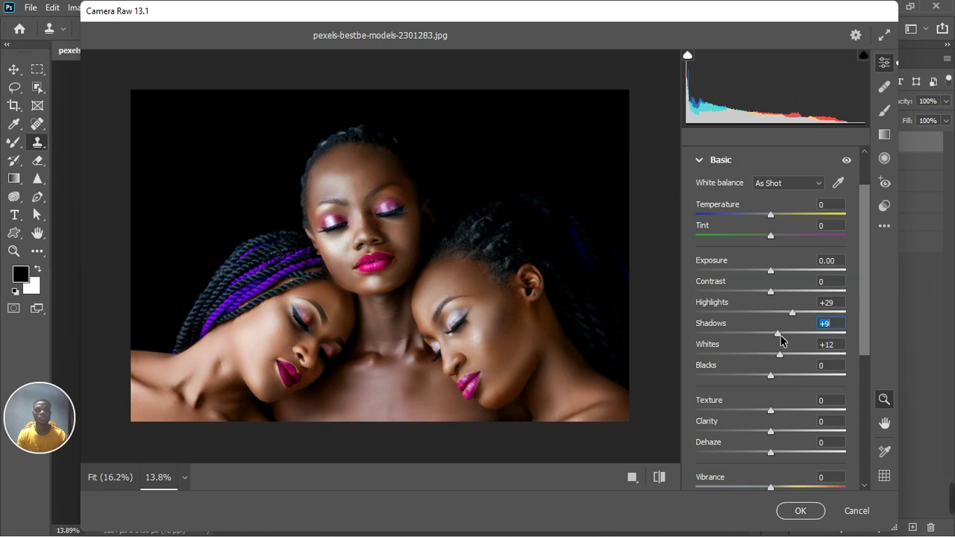
left_click_drag(781, 340, 778, 340)
left_click_drag(795, 312, 787, 314)
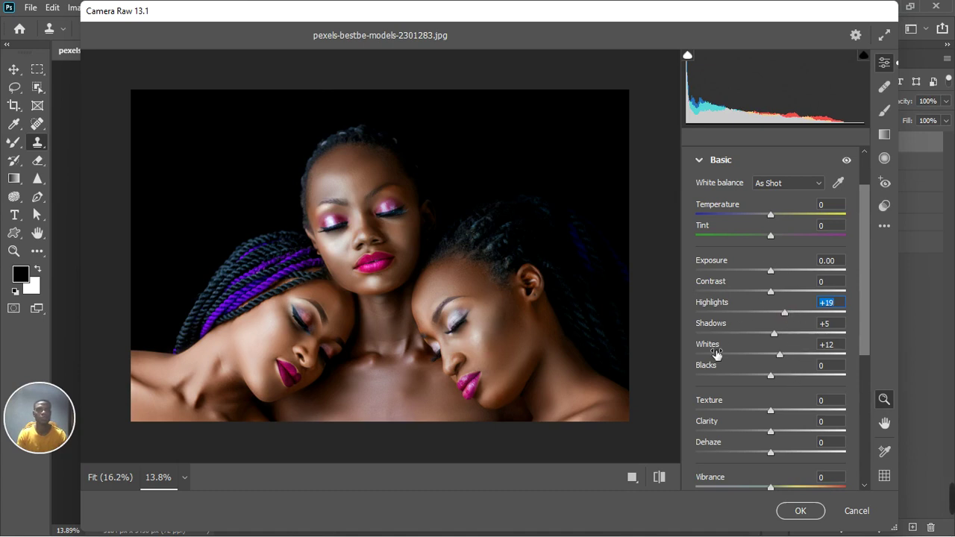
left_click_drag(772, 410, 779, 410)
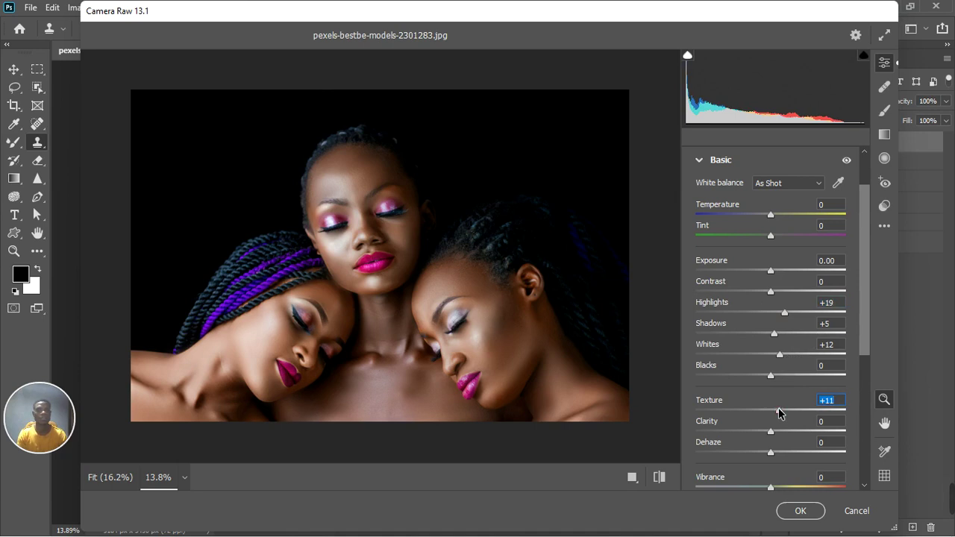
scroll(752, 340, "up", 1)
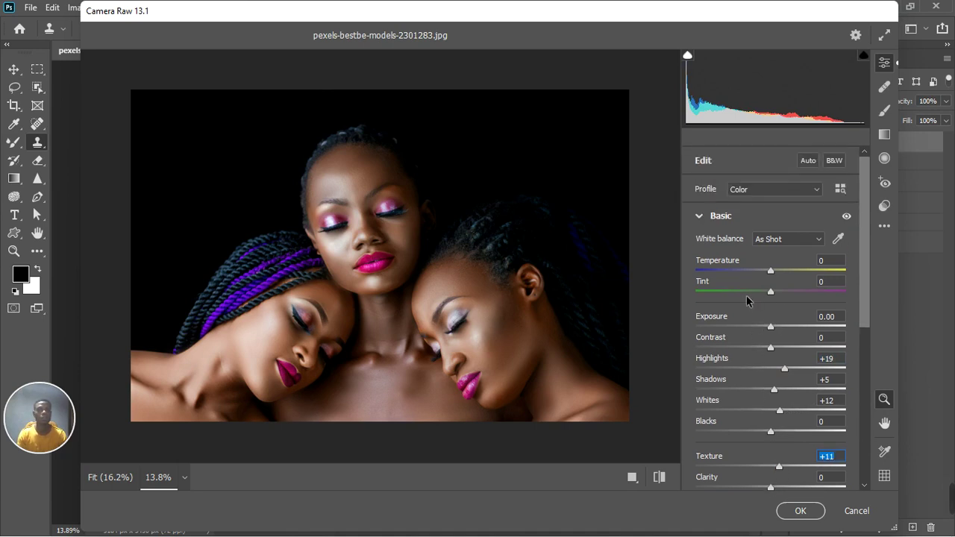
scroll(776, 326, "down", 1)
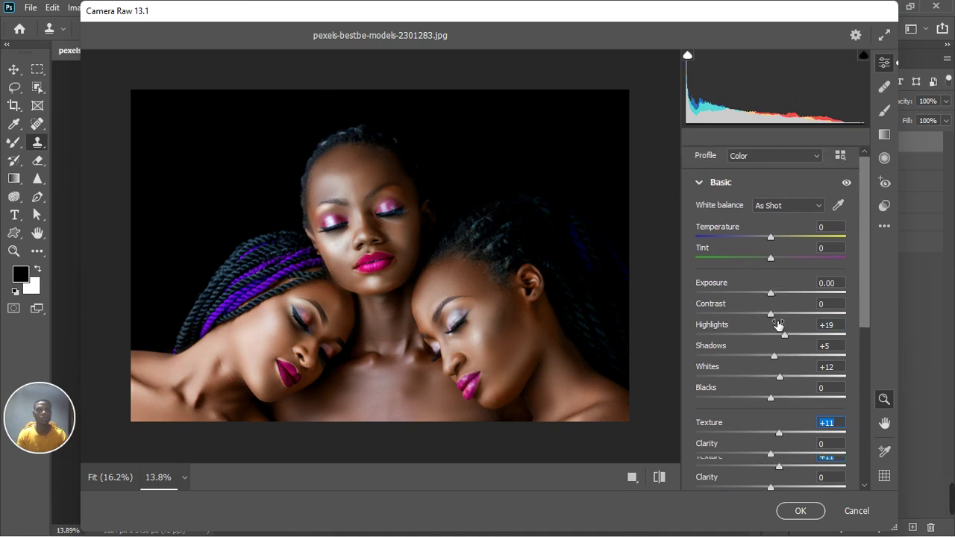
scroll(776, 283, "up", 1)
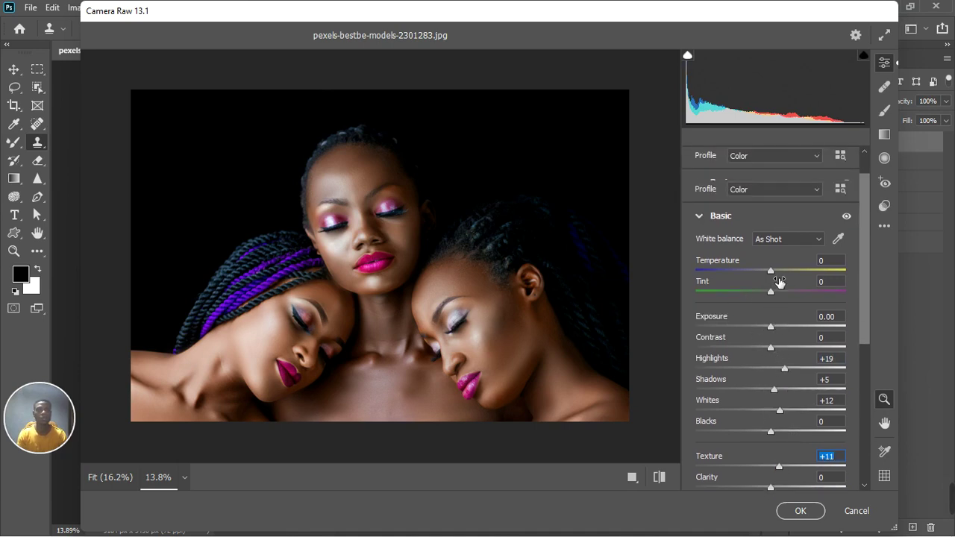
Step: Set Color Mixer saturation: Purples and Magentas -7, Oranges +7, Yellows +6, Reds -14
left_click(700, 216)
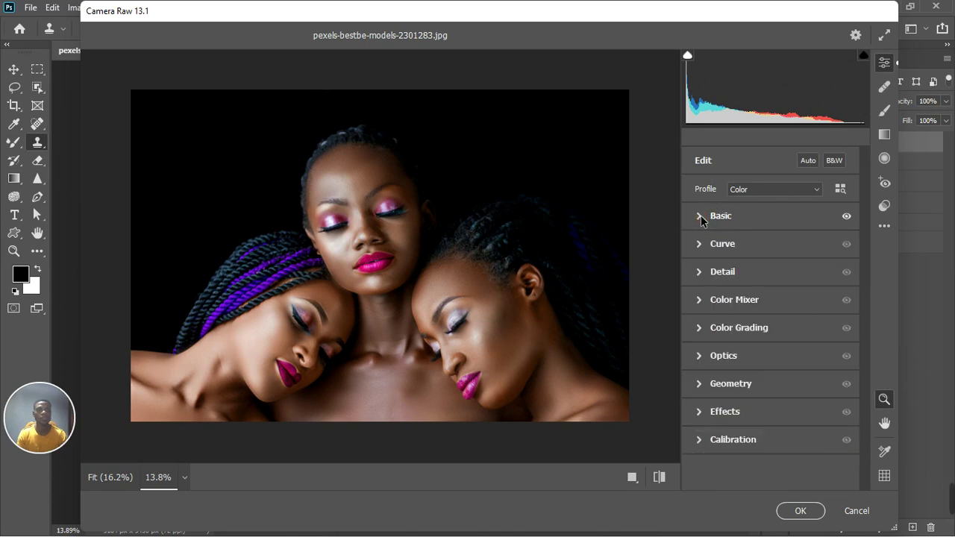
left_click(699, 300)
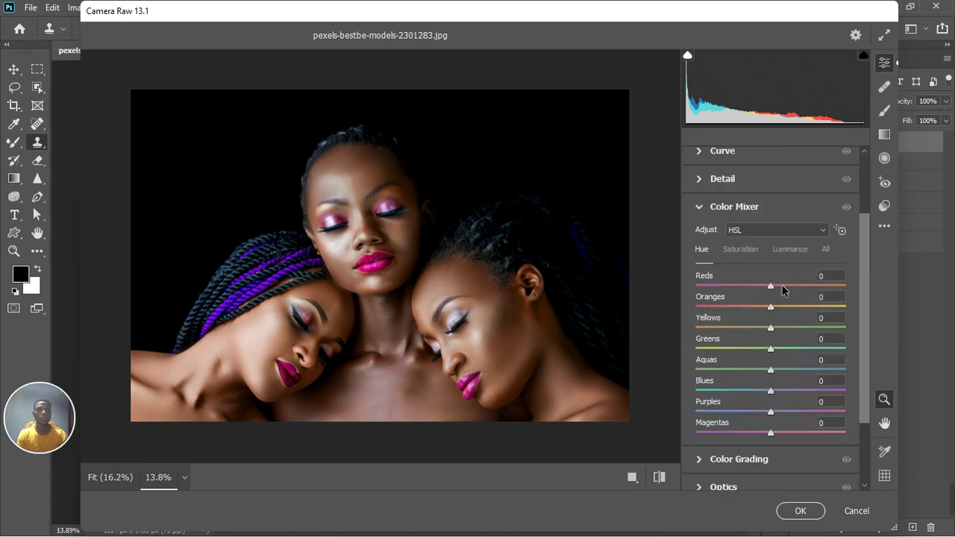
left_click(741, 249)
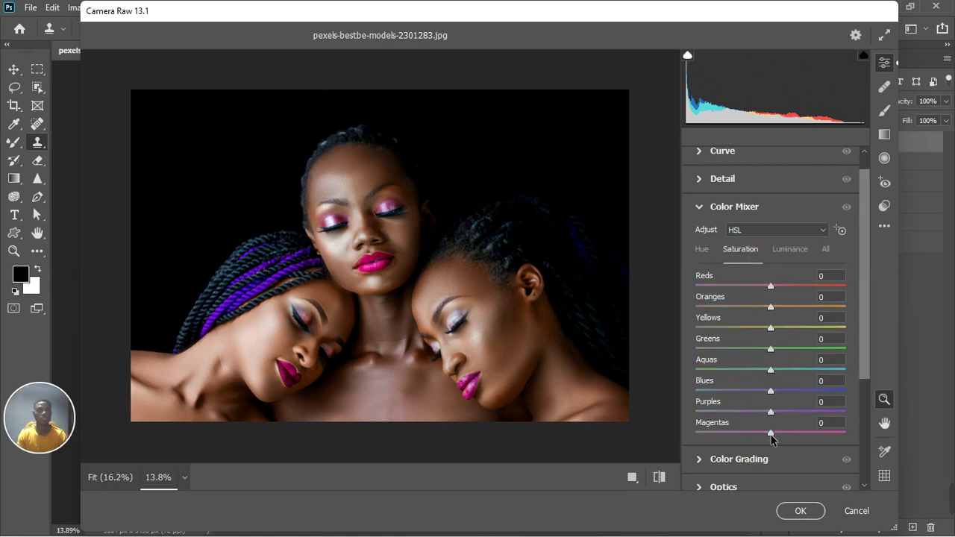
mouse_move(771, 437)
left_mouse_down()
mouse_move(762, 436)
mouse_move(767, 414)
mouse_move(771, 437)
left_mouse_up()
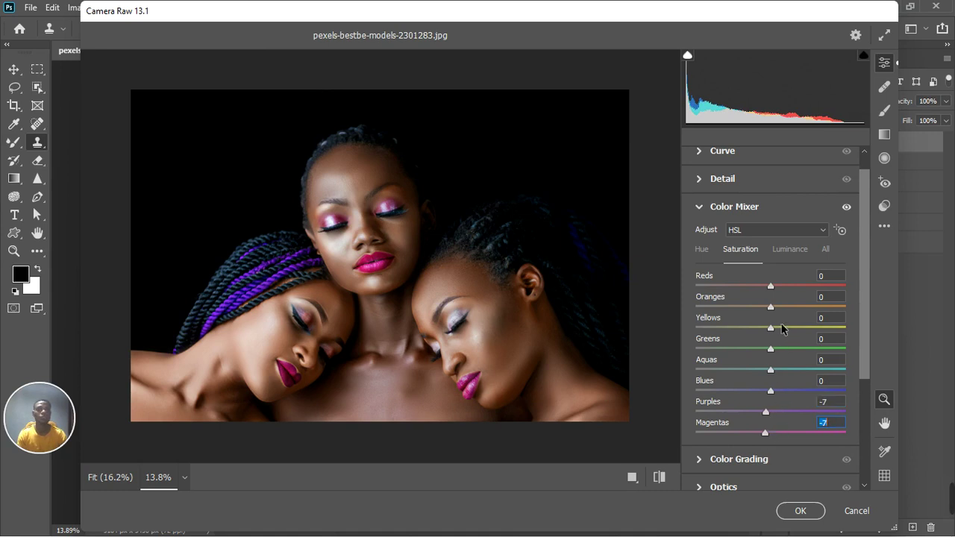
left_click(775, 307)
left_click_drag(771, 308, 777, 329)
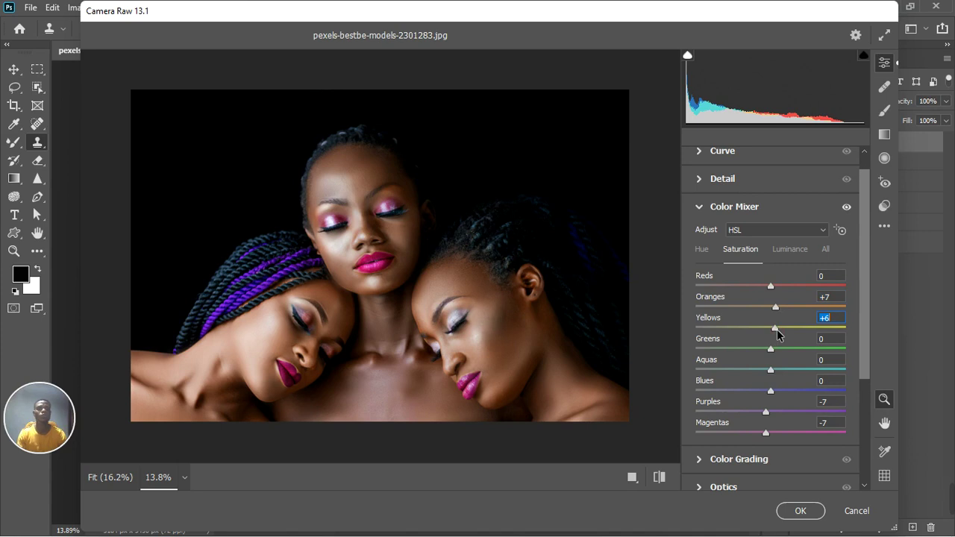
left_click_drag(770, 287, 762, 291)
Step: Shift the Color Mixer hue of Oranges to -10 and Reds to +3
left_click(709, 254)
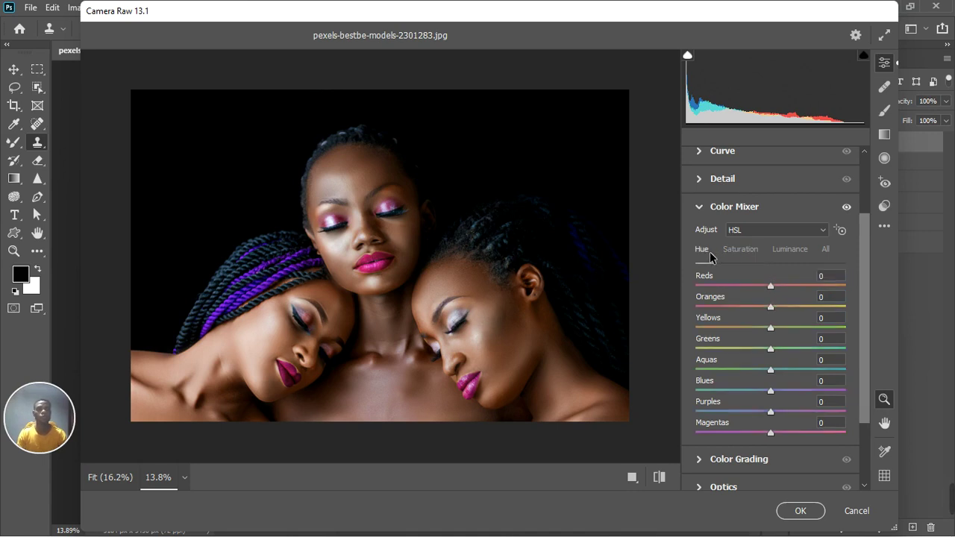
left_click_drag(772, 307, 763, 313)
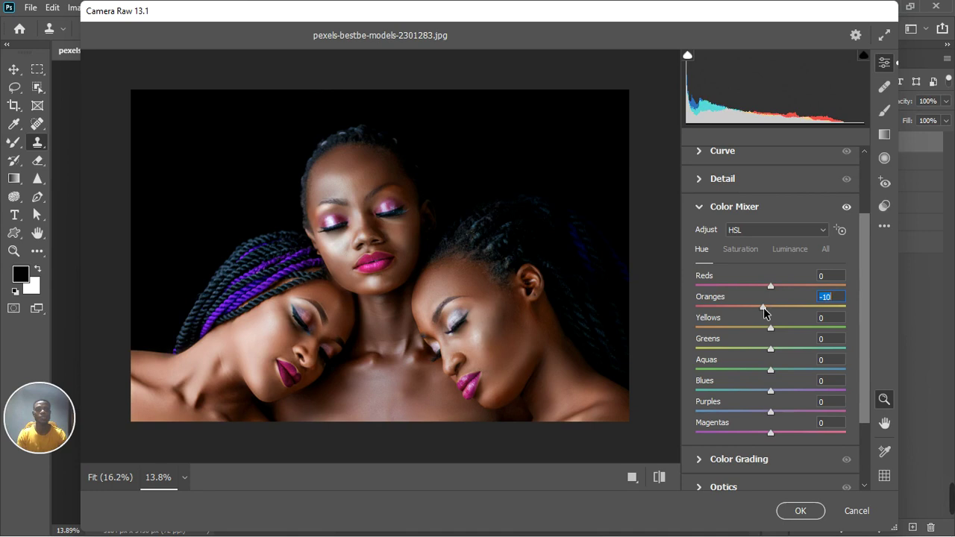
left_click_drag(773, 288, 775, 286)
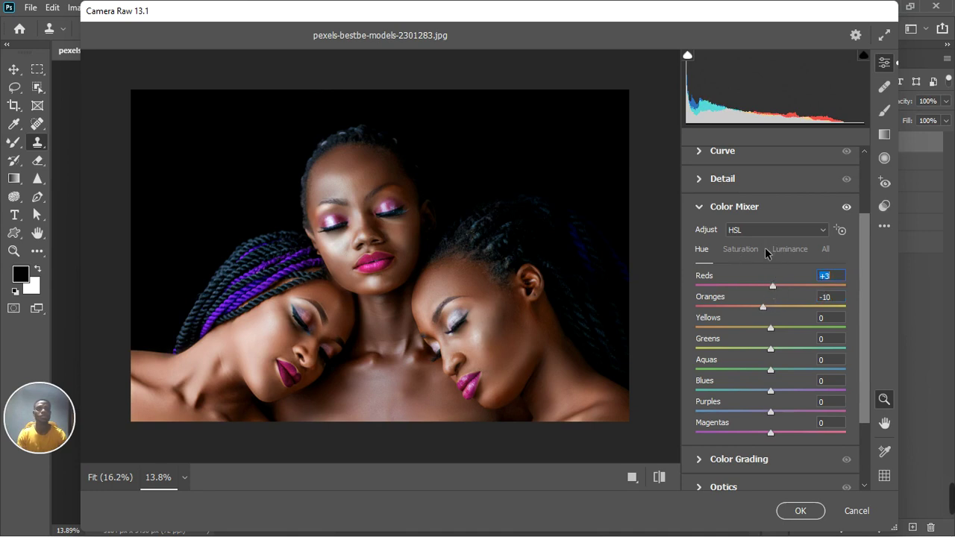
left_click(699, 209)
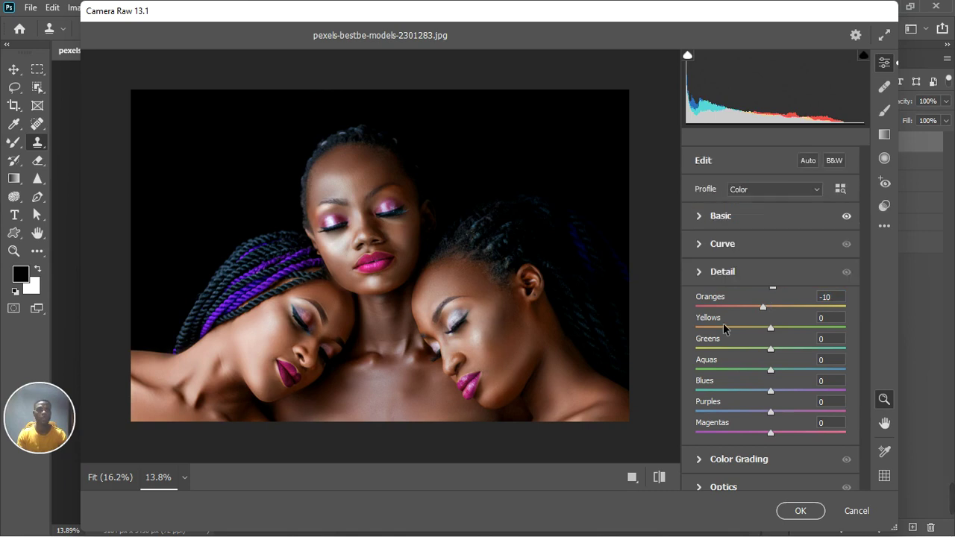
Step: Set Calibration Red Primary hue -10 and Blue Primary hue +9, then apply the Camera Raw edits
left_click(696, 440)
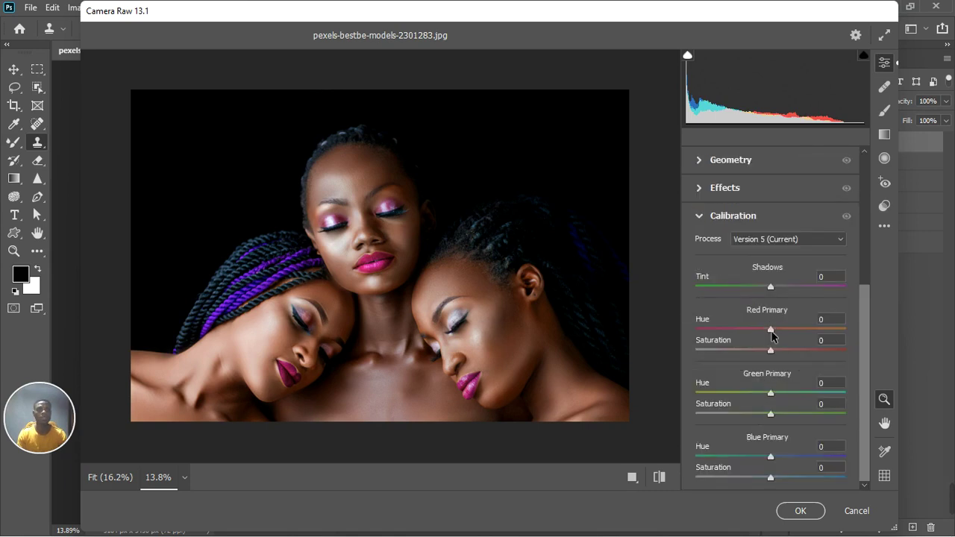
left_click_drag(771, 329, 764, 329)
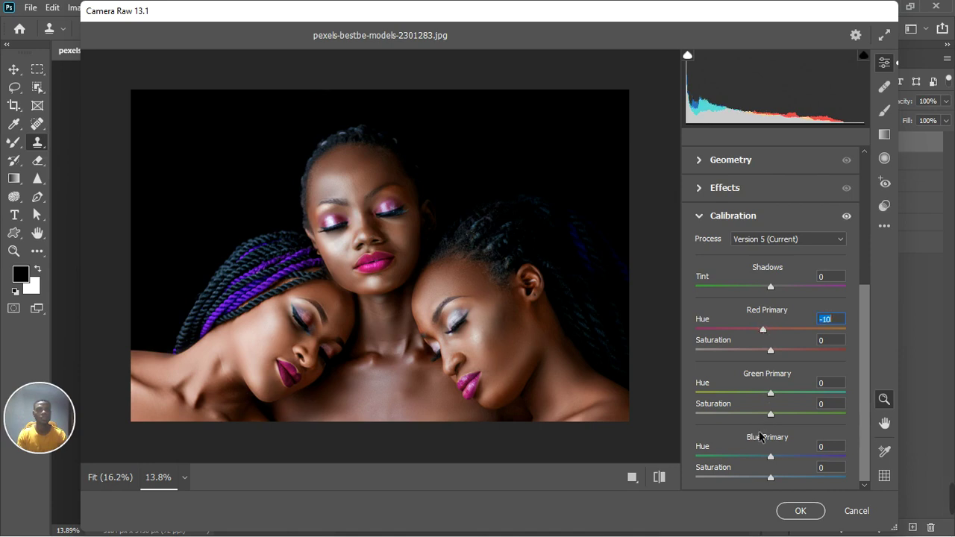
left_click(774, 457)
left_click(777, 456)
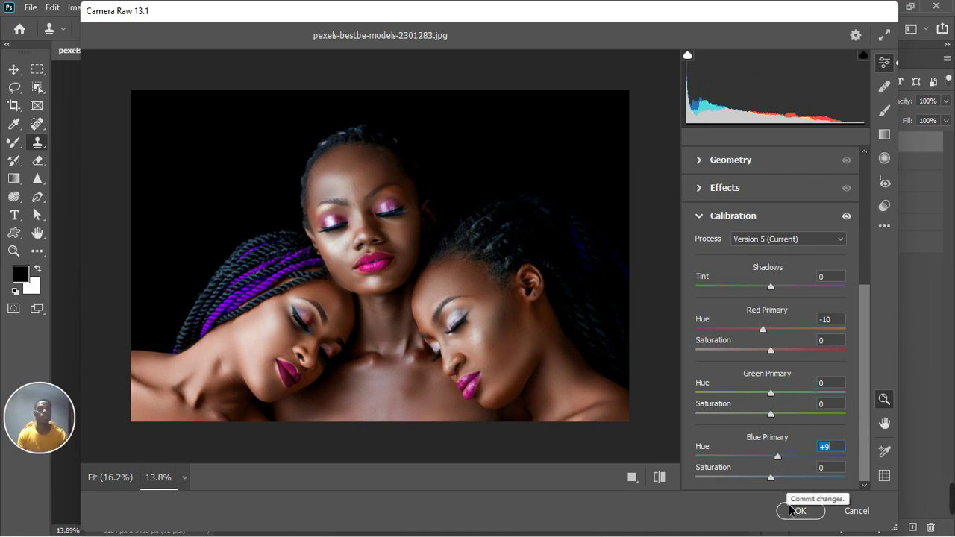
left_click(699, 218)
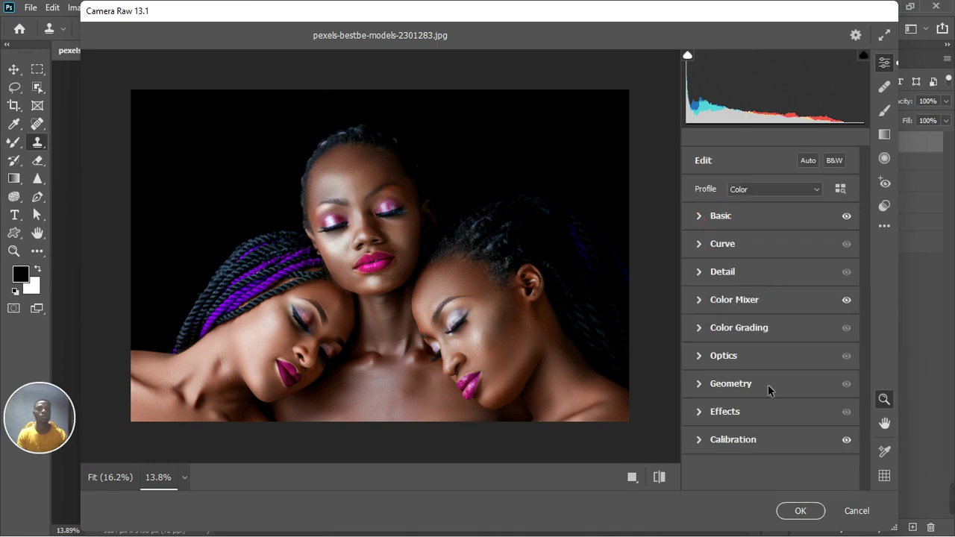
left_click(803, 513)
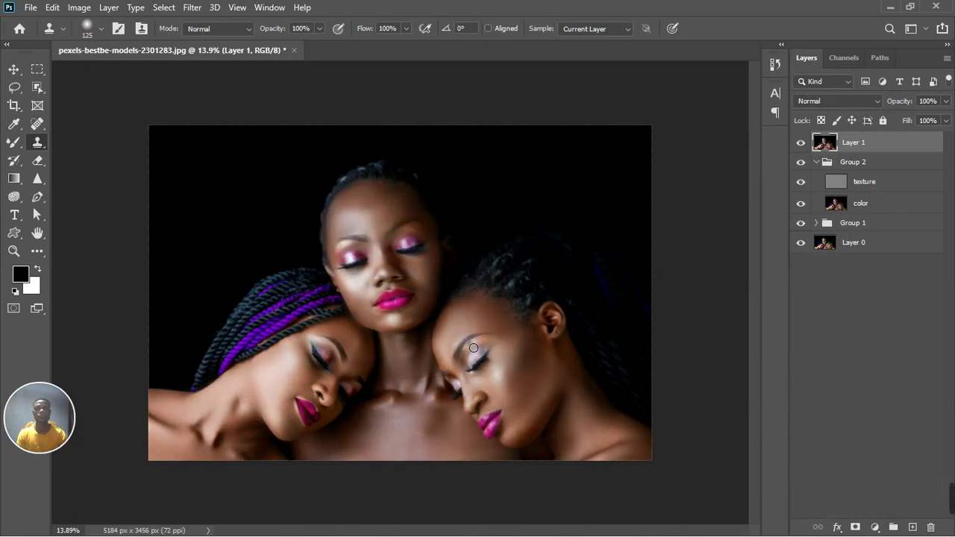
Step: Compare Layer 1 hidden and shown, then bring up the new fill or adjustment layer list
left_click(802, 142)
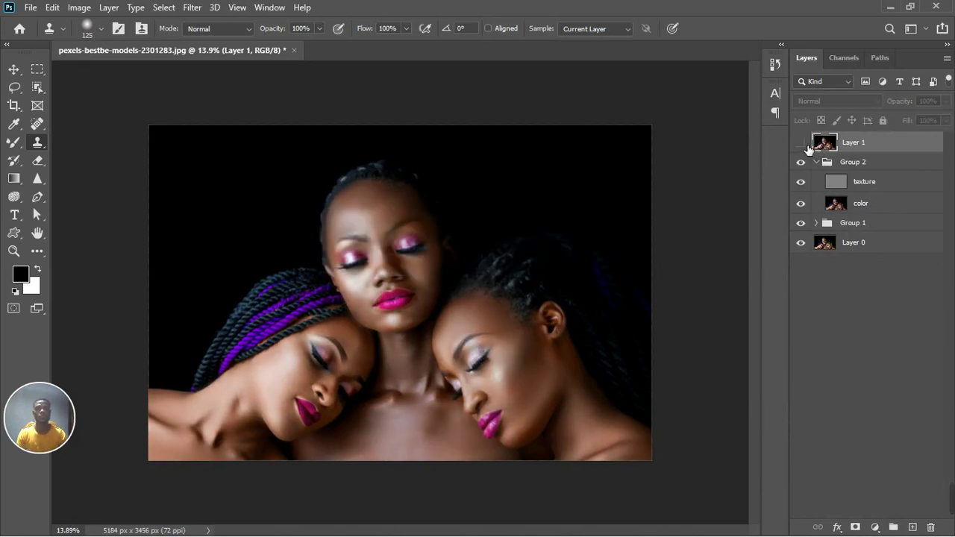
left_click(802, 143)
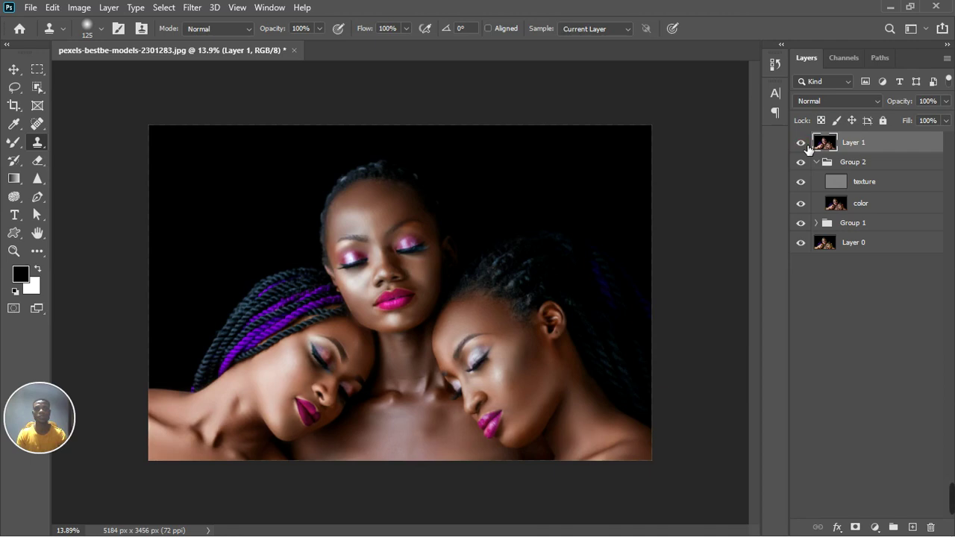
scroll(432, 314, "down", 1)
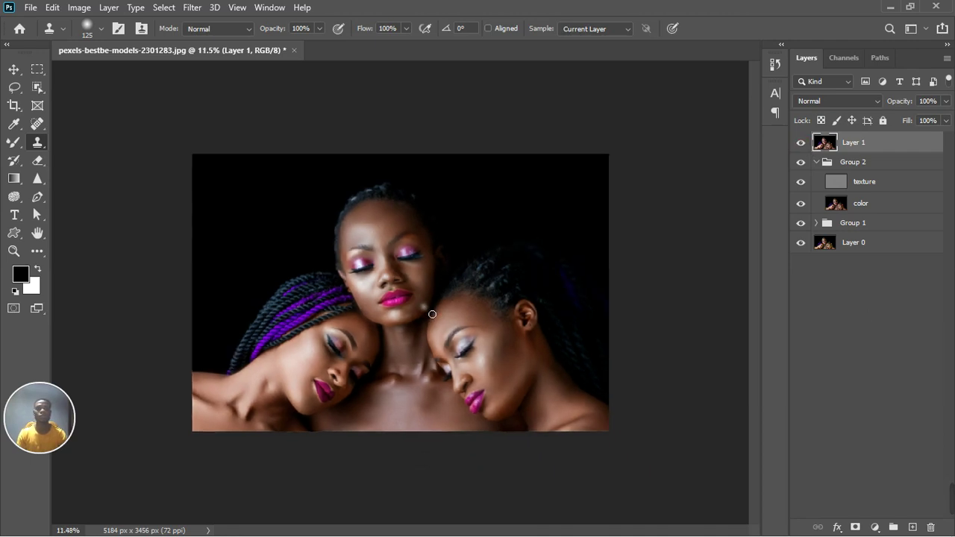
scroll(432, 314, "down", 1)
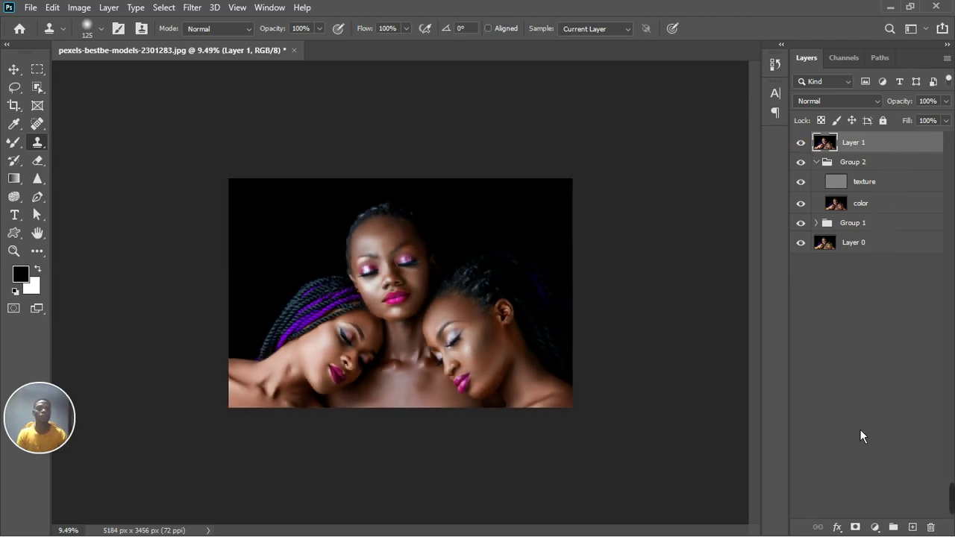
left_click(874, 527)
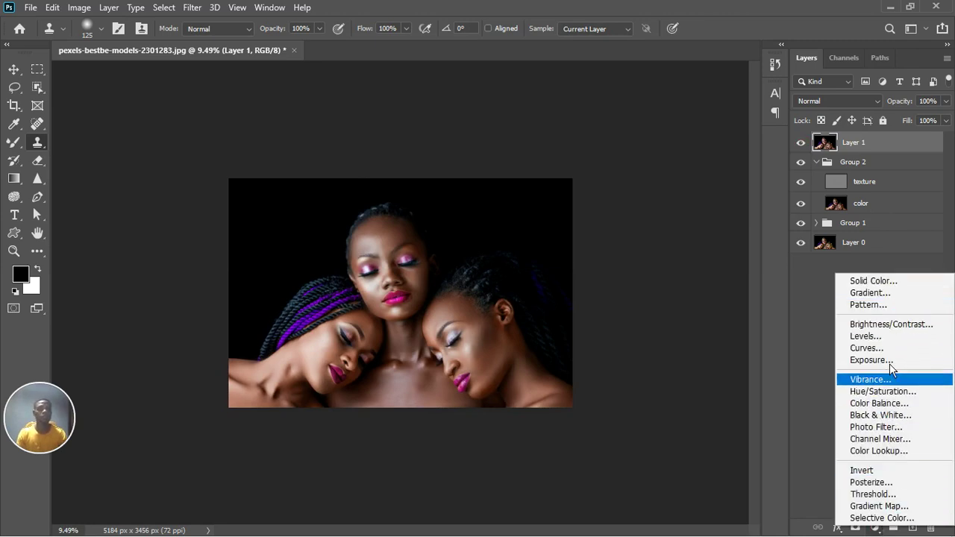
Step: Add a Color Lookup layer using the ACE MELANIN S.CUBE LUT and compare it on and off
left_click(882, 452)
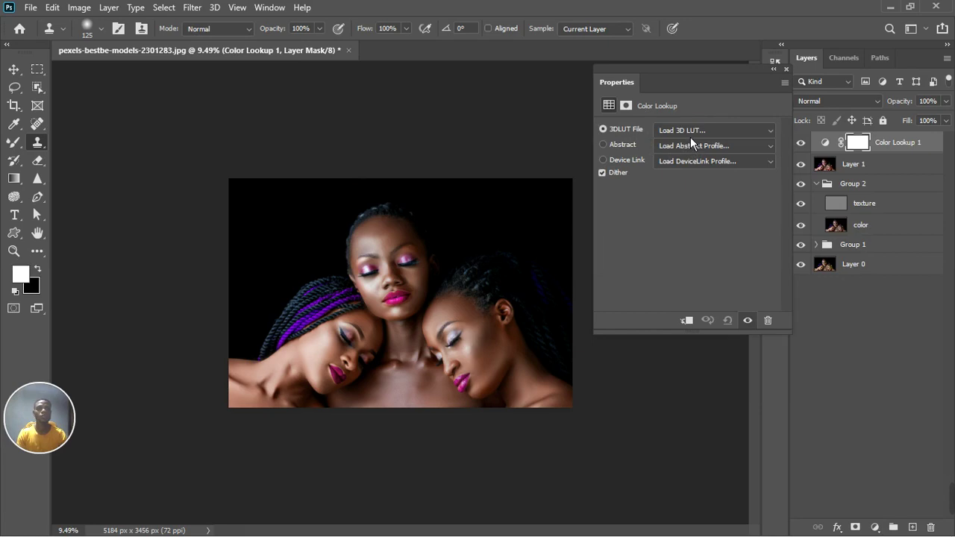
key("ctrl+plus")
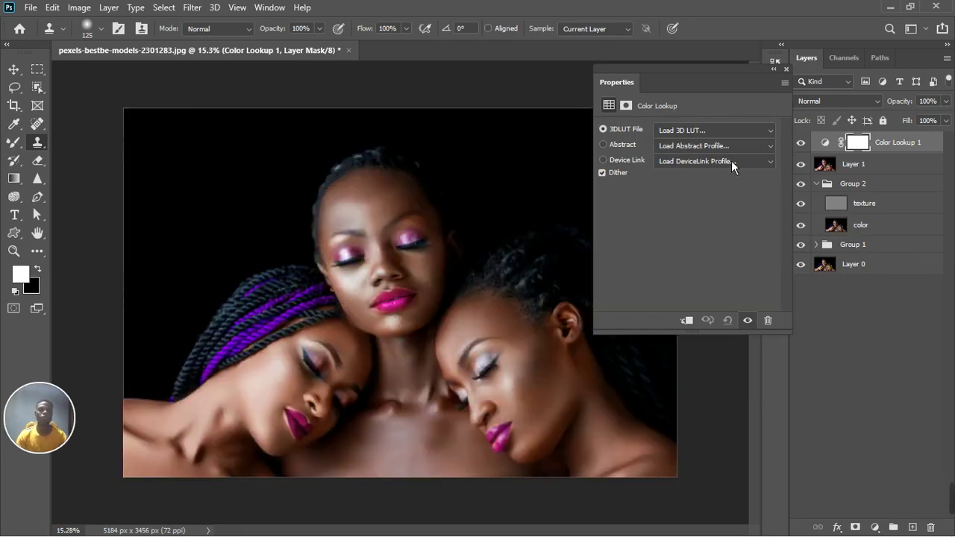
left_click(726, 136)
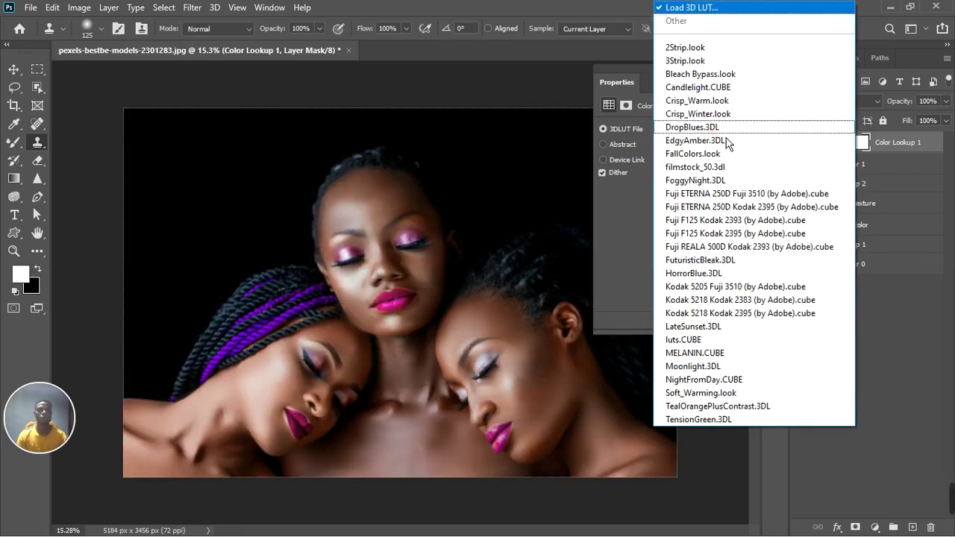
left_click(676, 12)
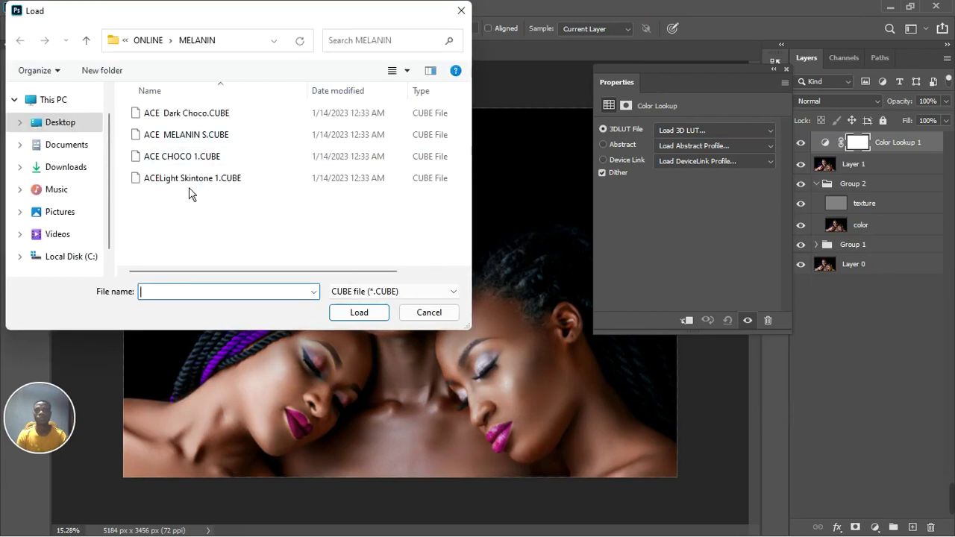
double_click(180, 145)
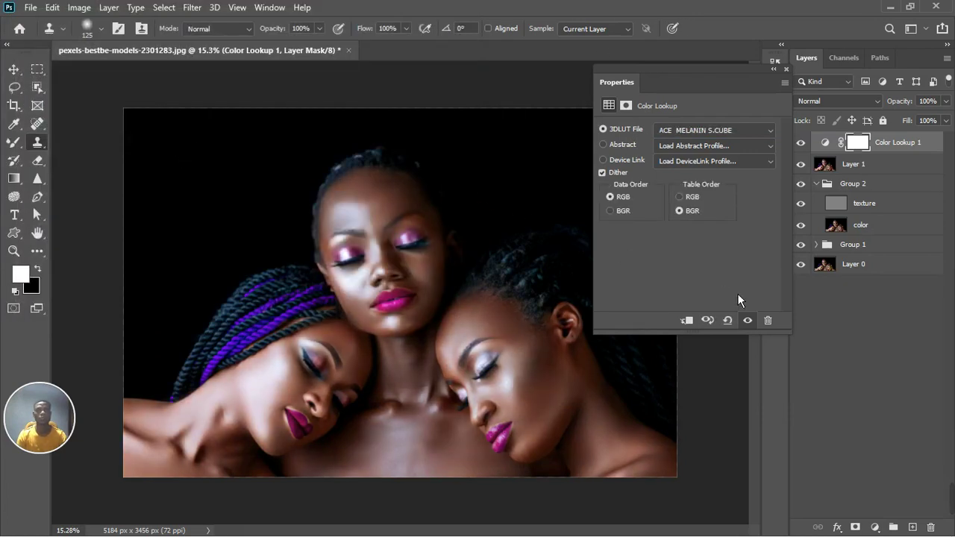
left_click(749, 320)
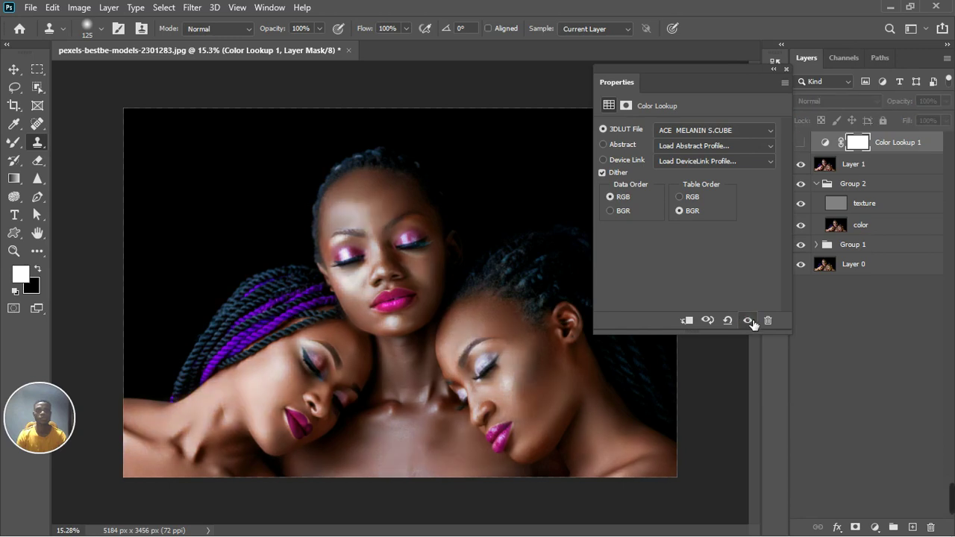
left_click(751, 321)
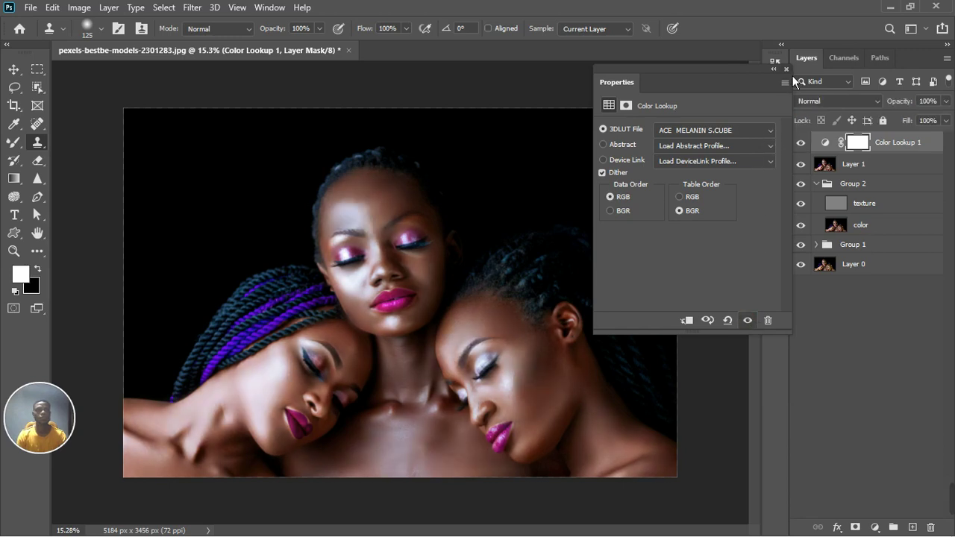
Step: Add a second Color Lookup layer loading the ACE CHOCO 1.CUBE LUT
left_click(785, 68)
left_click(874, 527)
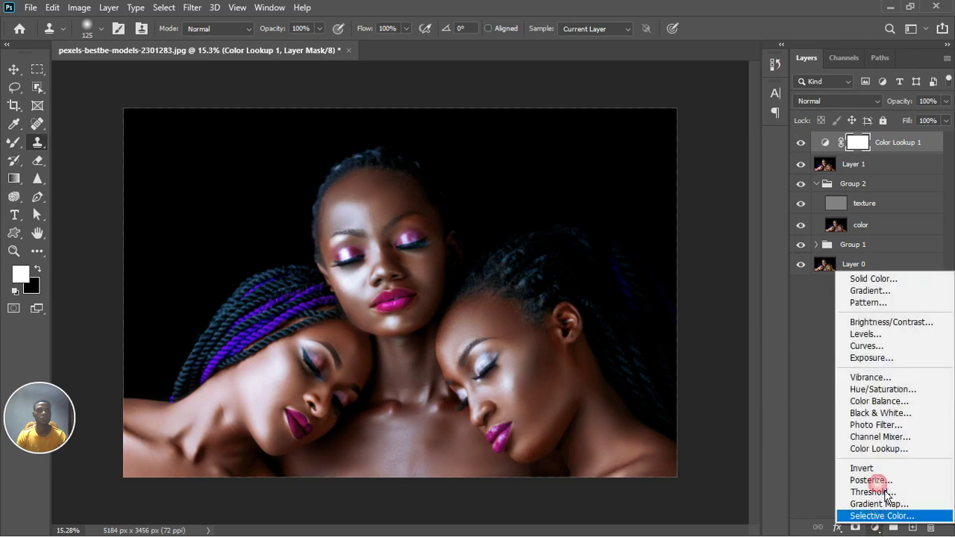
left_click(879, 449)
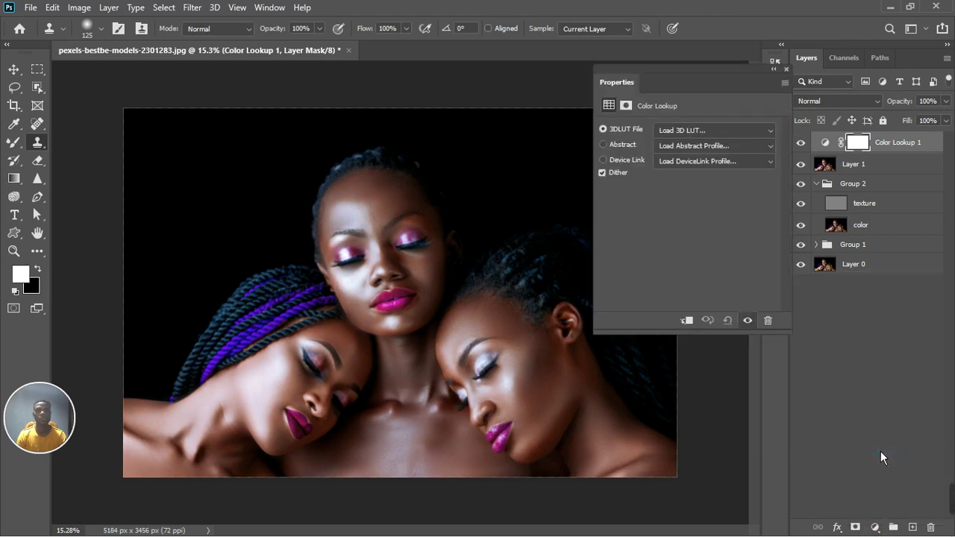
left_click(702, 135)
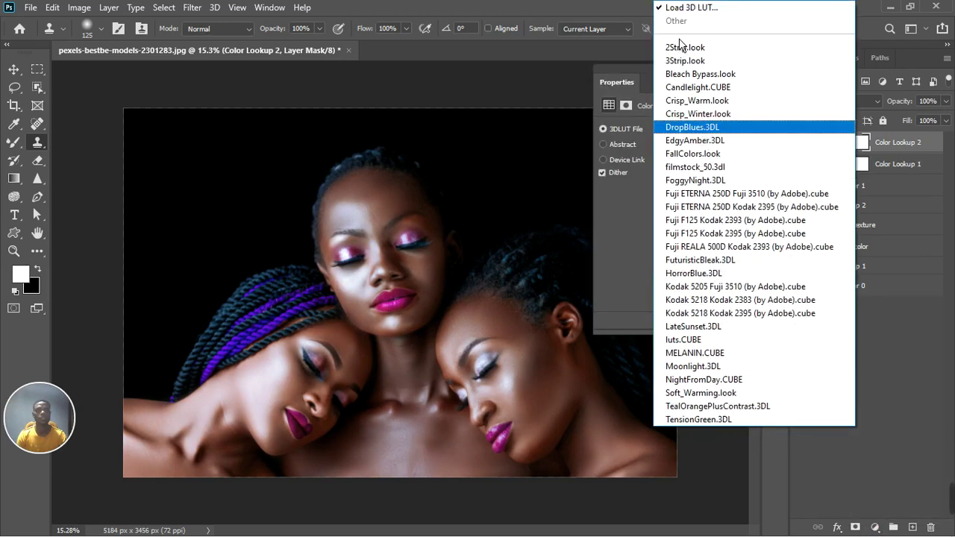
left_click(671, 25)
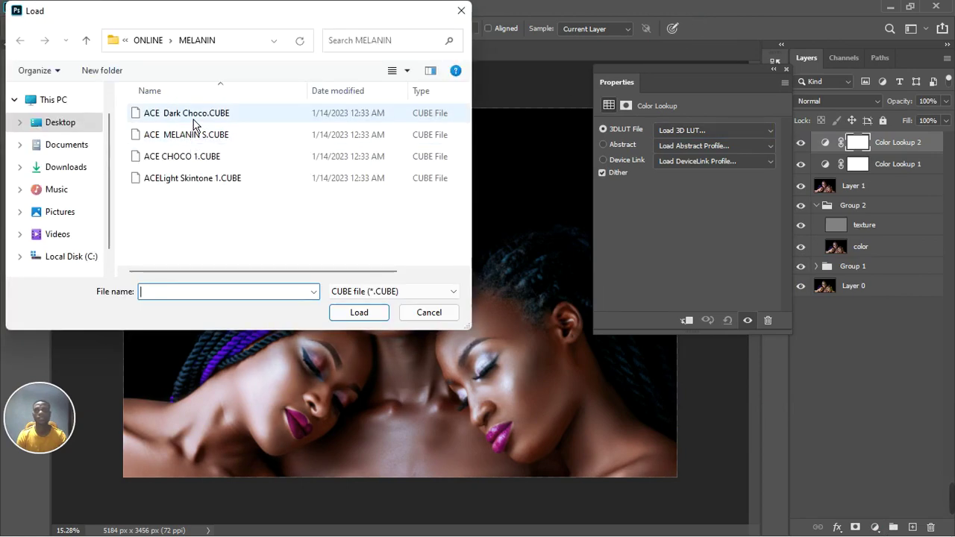
left_click(189, 161)
double_click(189, 162)
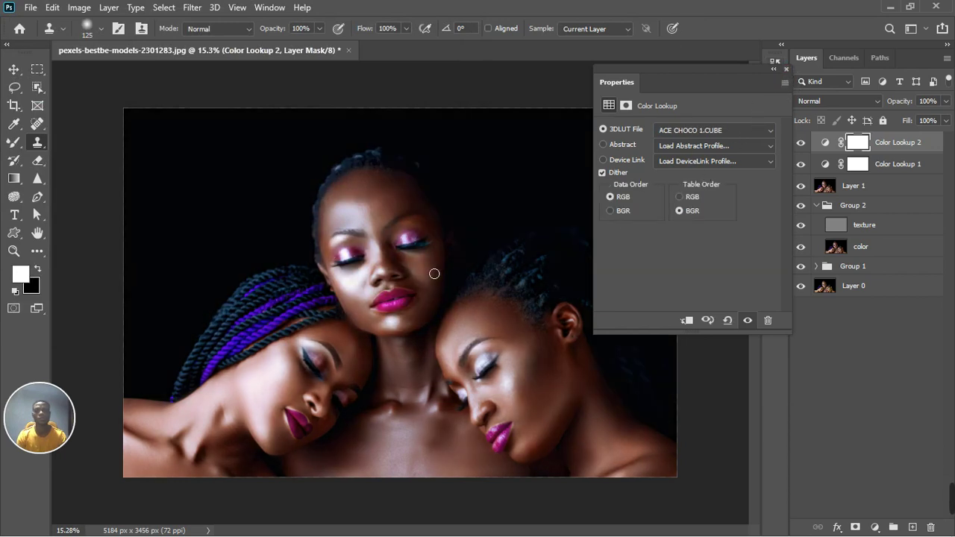
left_click(775, 102)
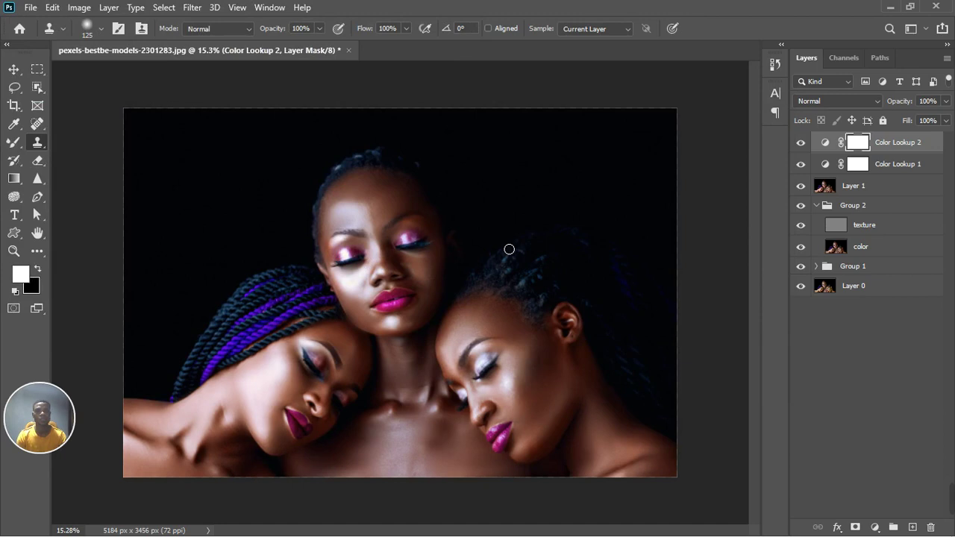
Step: Lower Color Lookup 2's fill to 18%
key("ctrl+minus")
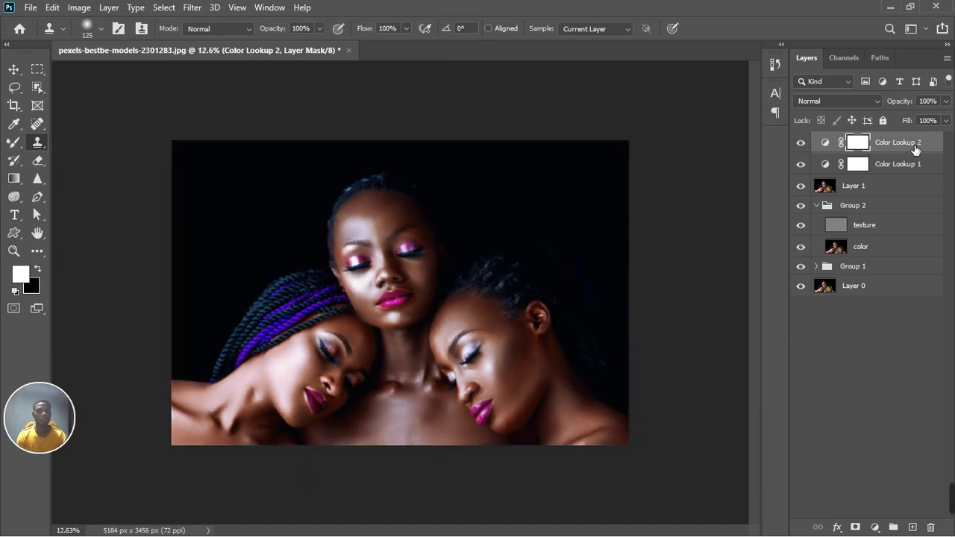
left_click(945, 120)
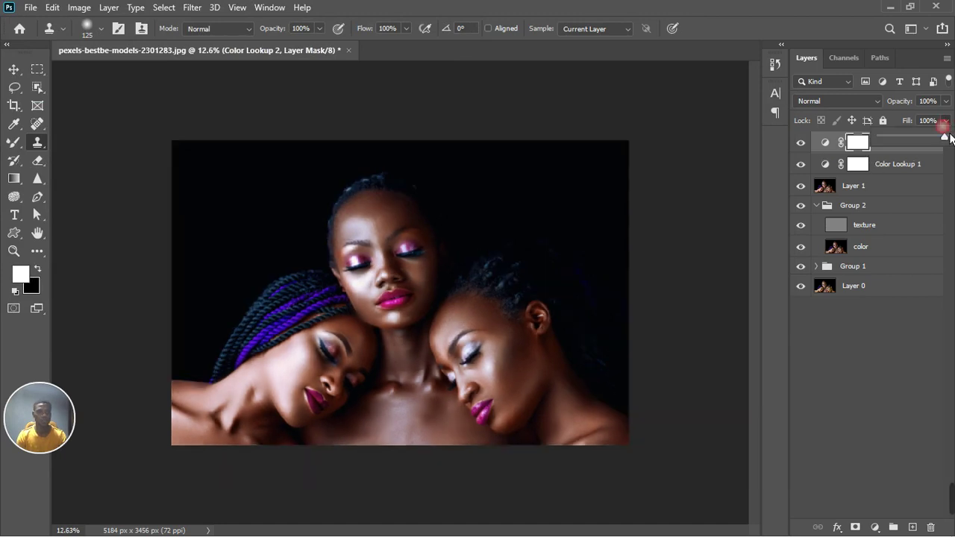
left_click(904, 146)
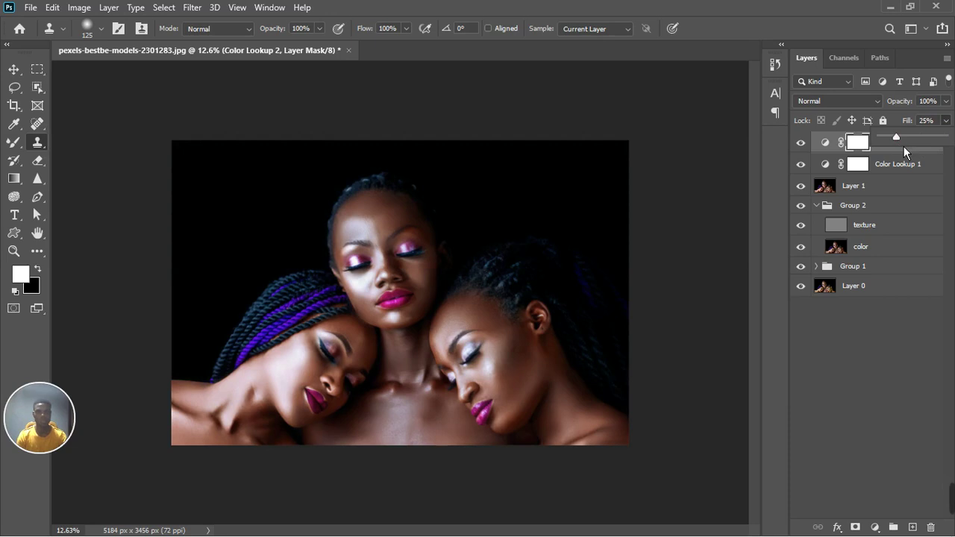
Step: Reduce Color Lookup 1's fill to about 85%
left_click(898, 167)
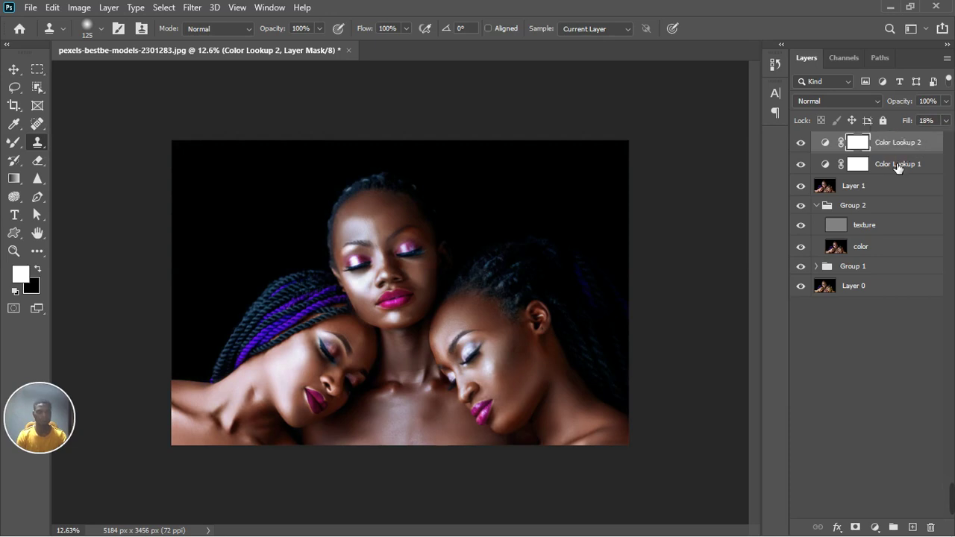
left_click(901, 168)
left_click(946, 121)
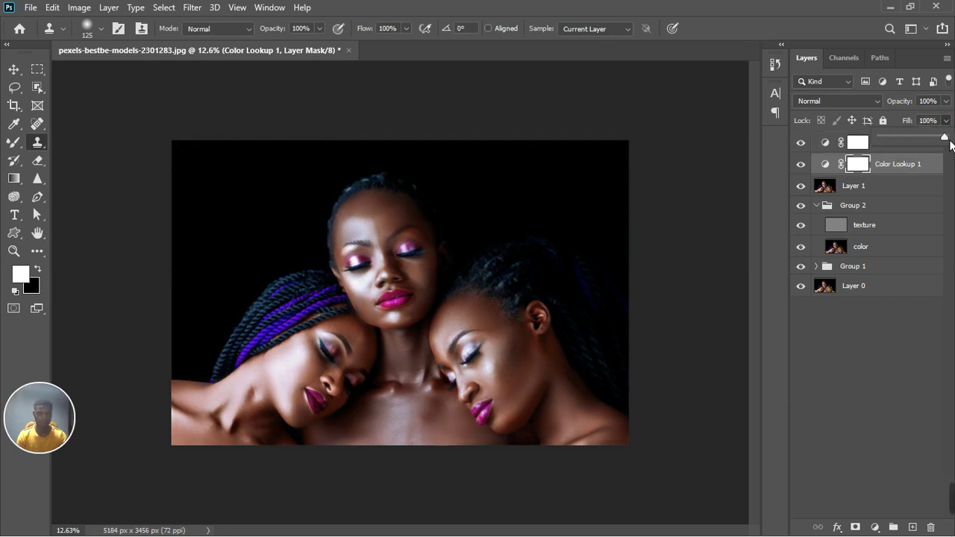
mouse_move(944, 137)
left_mouse_down()
mouse_move(929, 149)
mouse_move(942, 143)
left_mouse_up()
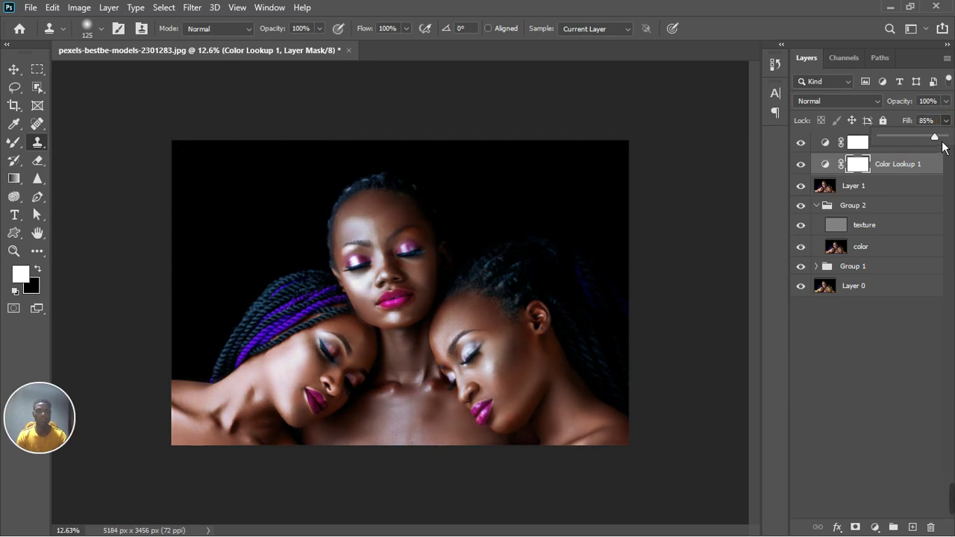
left_click(868, 301)
Step: Hide both Color Lookups, Layer 1, Group 2 and Group 1, comparing Layer 2 against Layer 0
key("x")
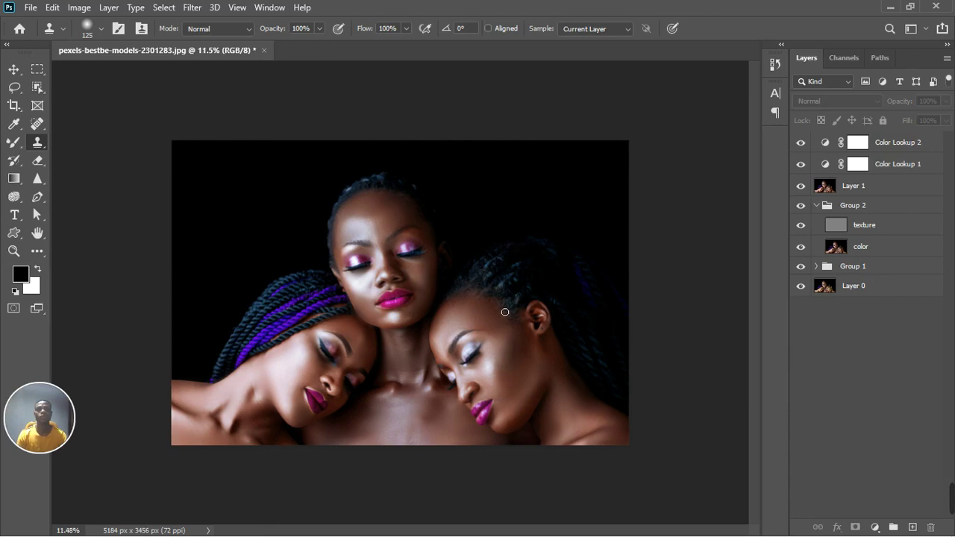
scroll(504, 312, "down", 3)
left_click(901, 148)
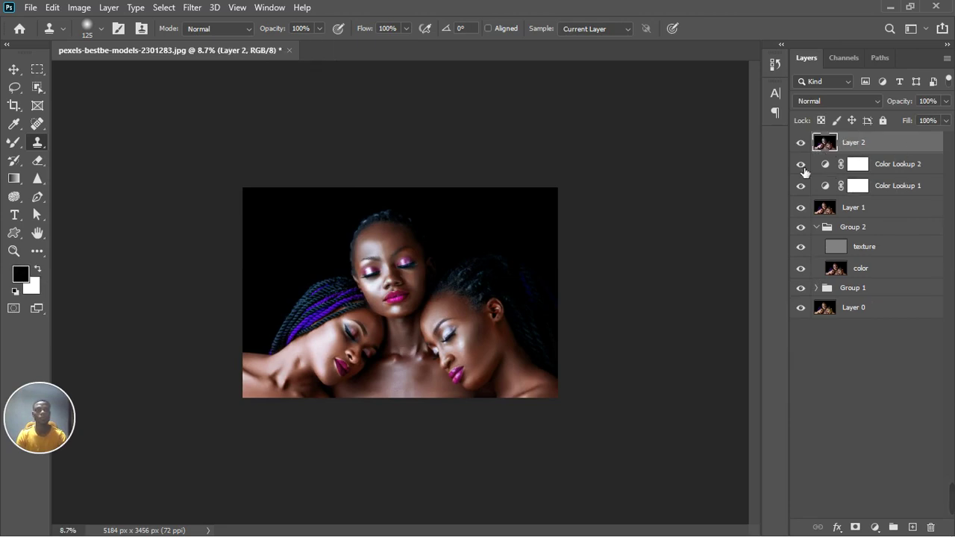
left_click_drag(803, 172, 802, 271)
left_click(801, 288)
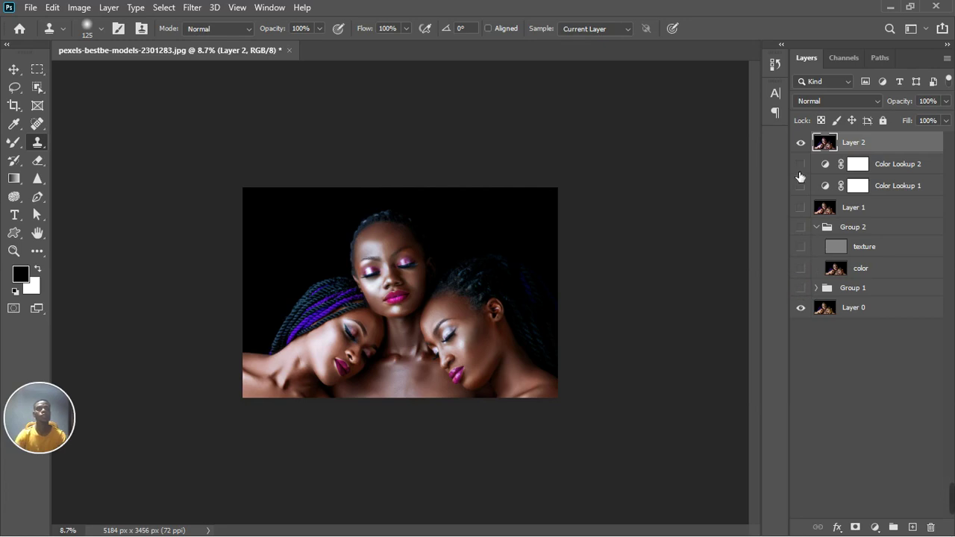
left_click(804, 144)
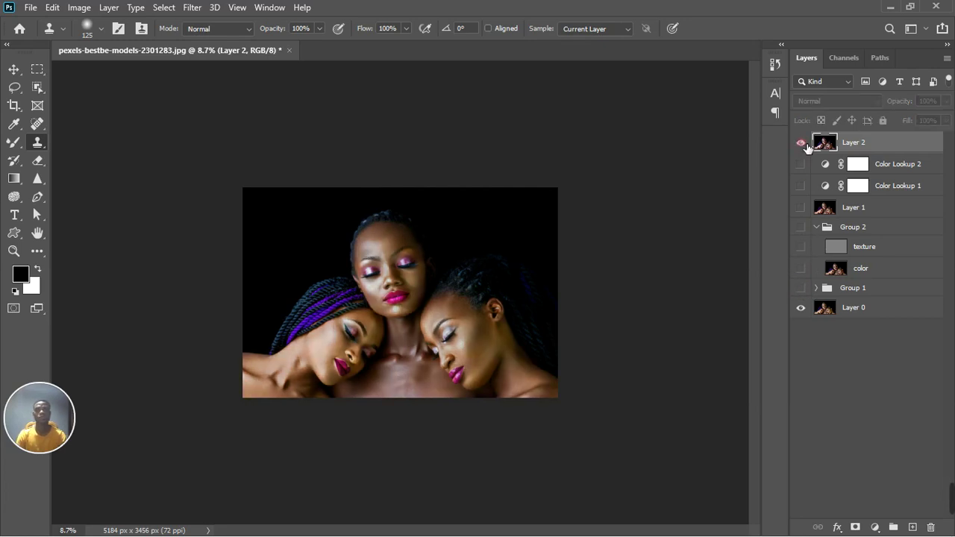
left_click(801, 143)
scroll(350, 299, "up", 2)
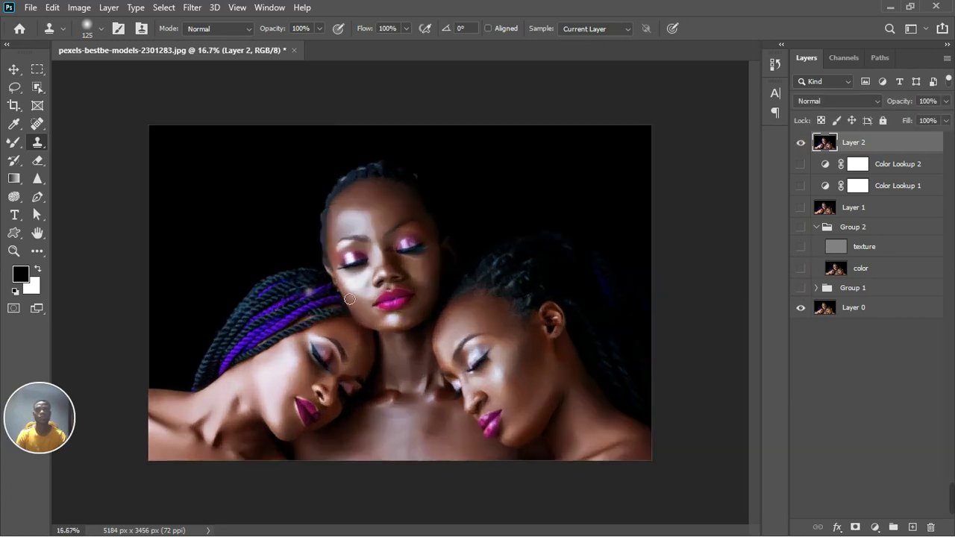
scroll(350, 299, "up", 4)
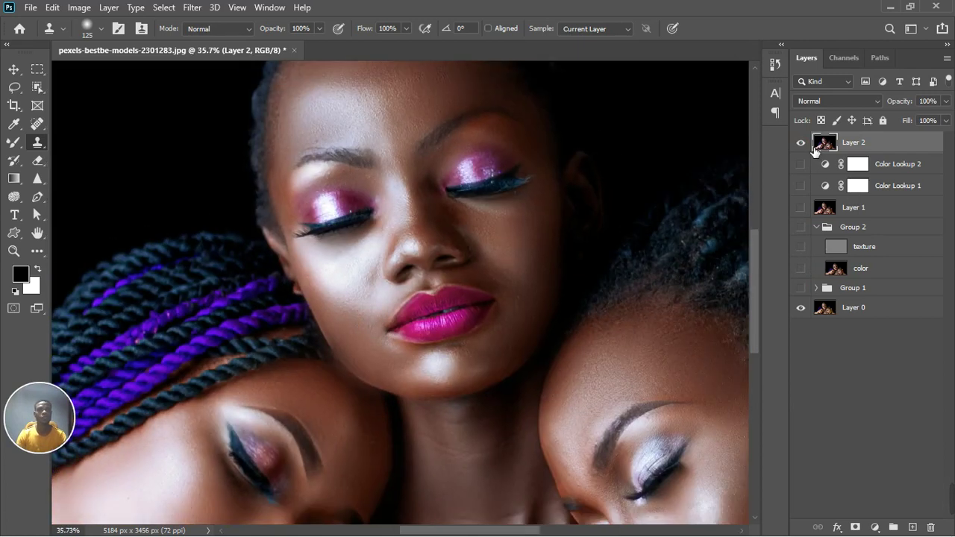
Step: Hide Layer 2 and toggle Layer 1 and both Color Lookups to compare the looks
left_click(801, 142)
left_click(800, 207)
left_click(800, 185)
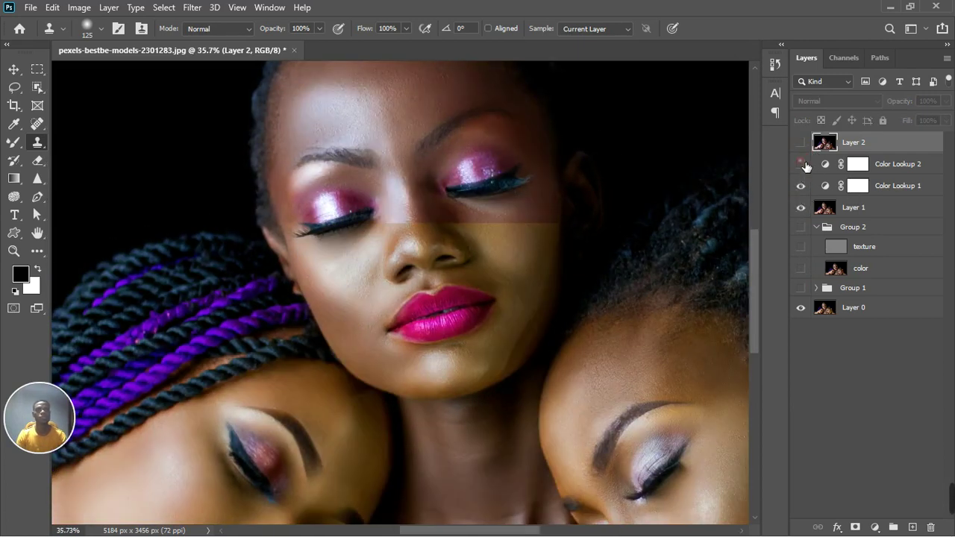
left_click(802, 164)
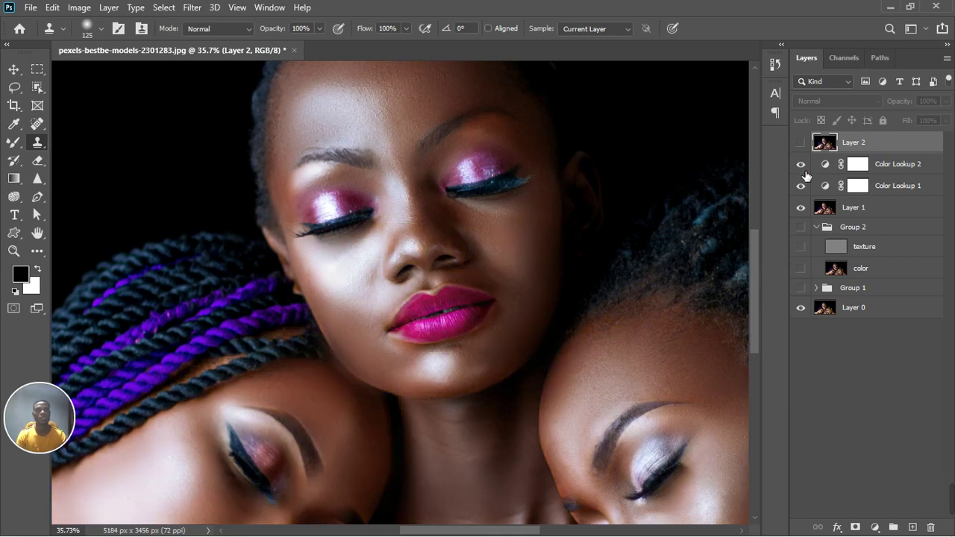
left_click(801, 164)
left_click(802, 185)
left_click(801, 164)
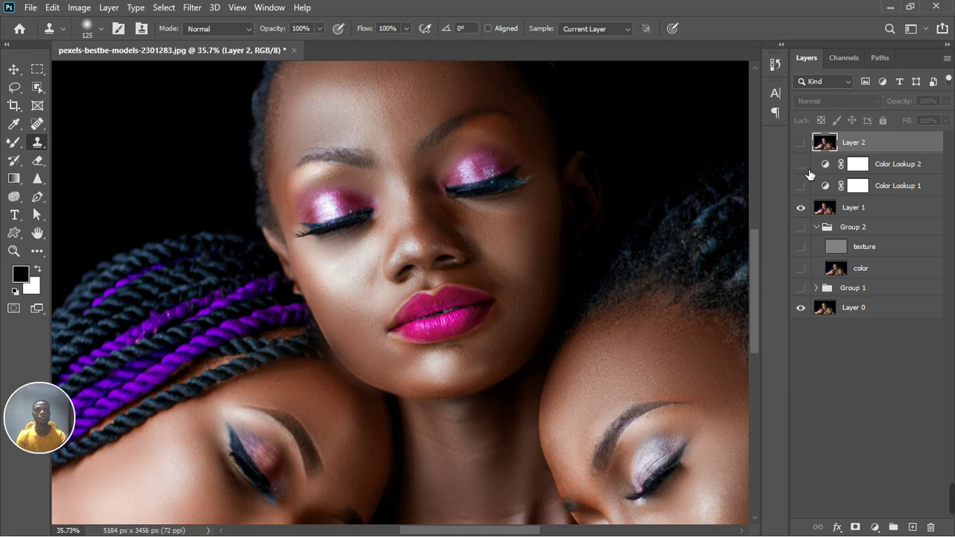
left_click(801, 186)
Step: Set Color Lookup 1's fill to 34% and show Color Lookup 2 again
left_click(880, 185)
left_click(946, 120)
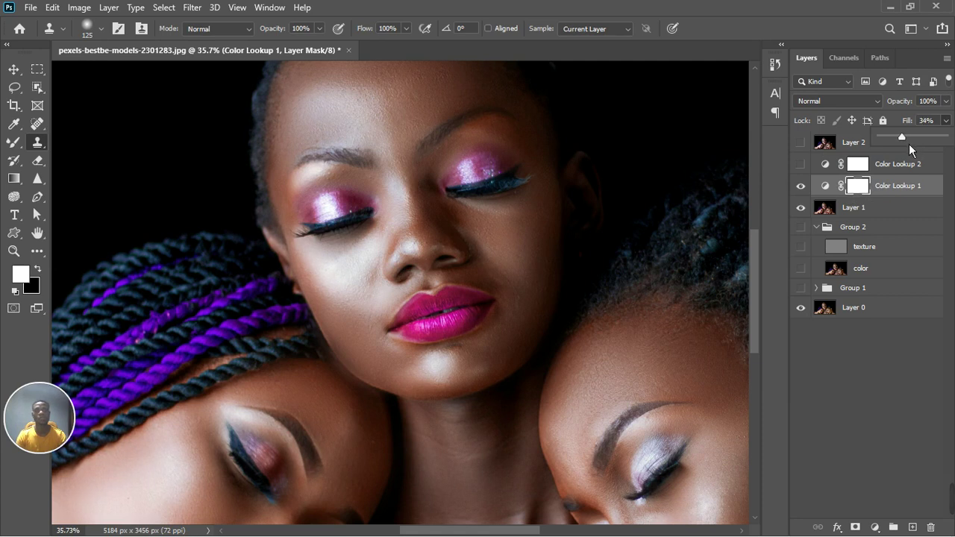
left_click(801, 163)
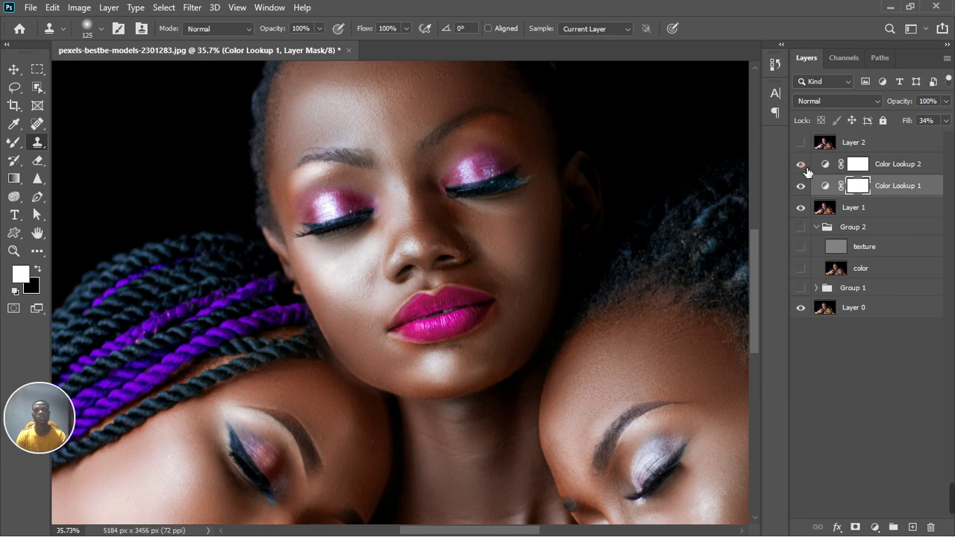
scroll(435, 255, "down", 3)
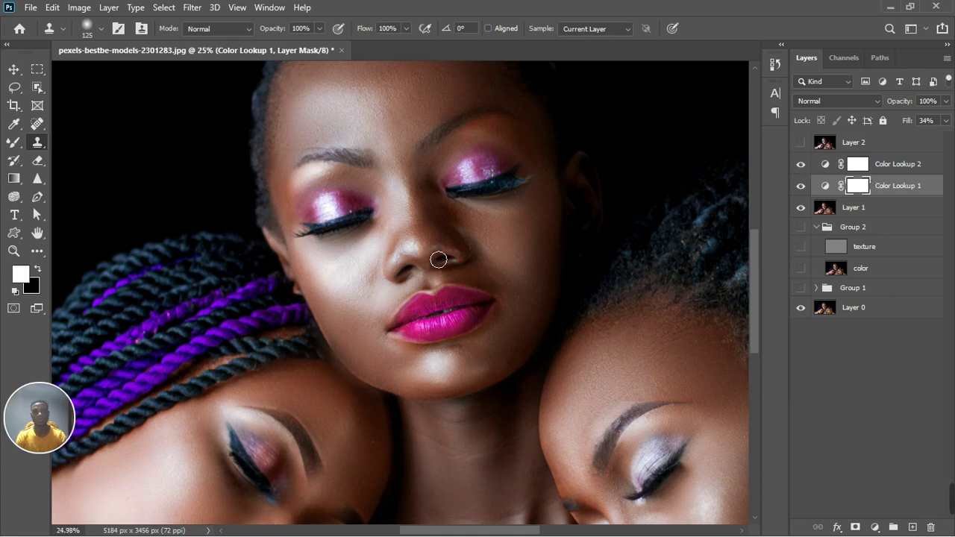
scroll(434, 256, "down", 2)
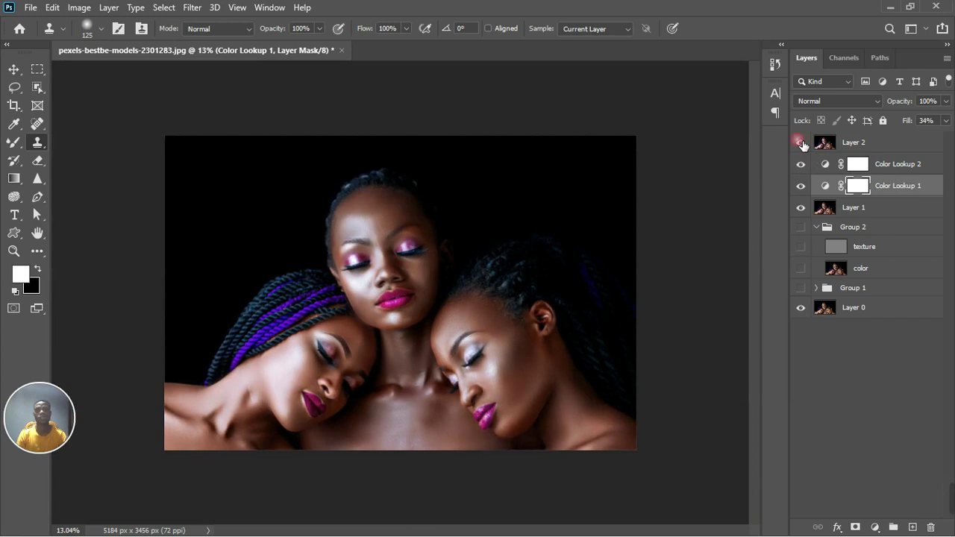
Step: Hide Layer 2 and set Color Lookup 1's fill to 39%
left_click(801, 143)
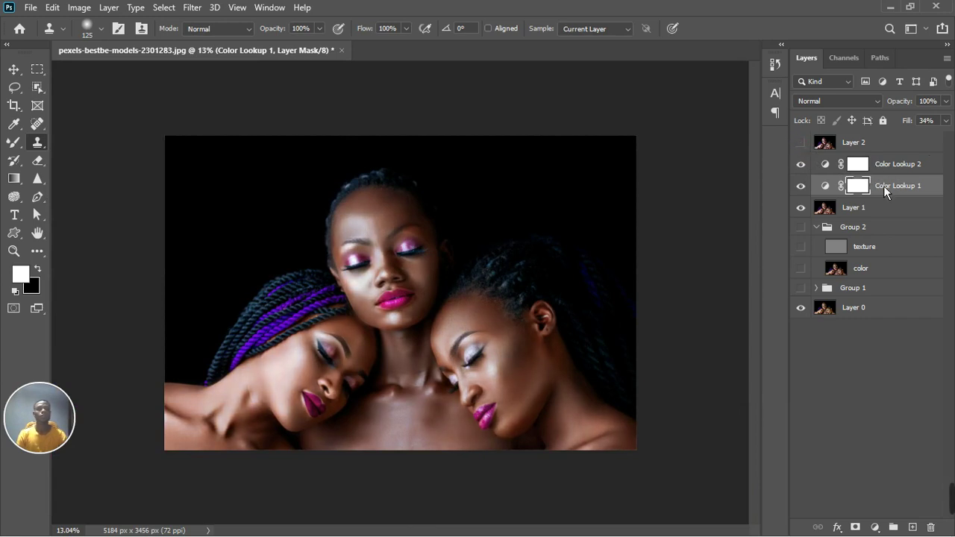
left_click(824, 185)
left_click(945, 120)
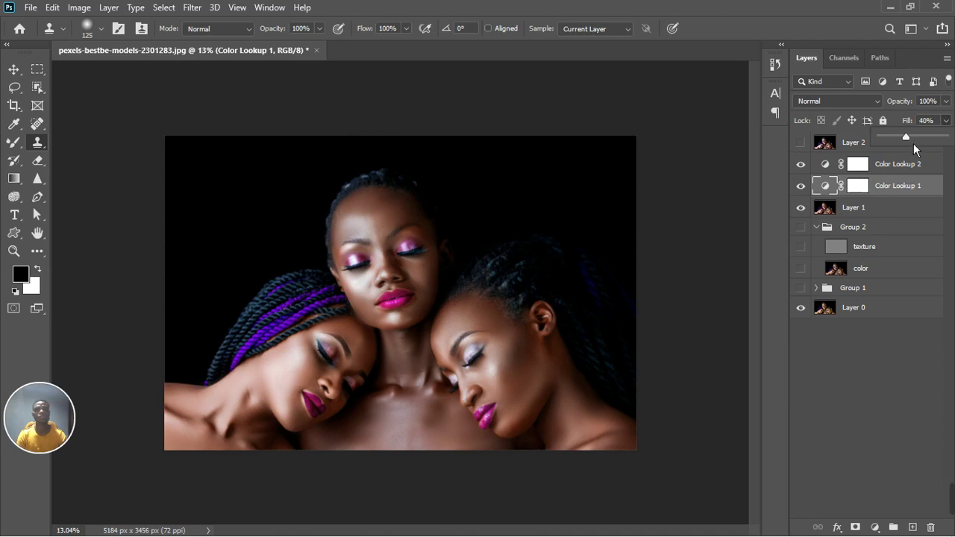
left_click_drag(917, 142, 918, 141)
Step: Undo the accidental clone stamp blotch on the cheek
scroll(393, 285, "up", 2)
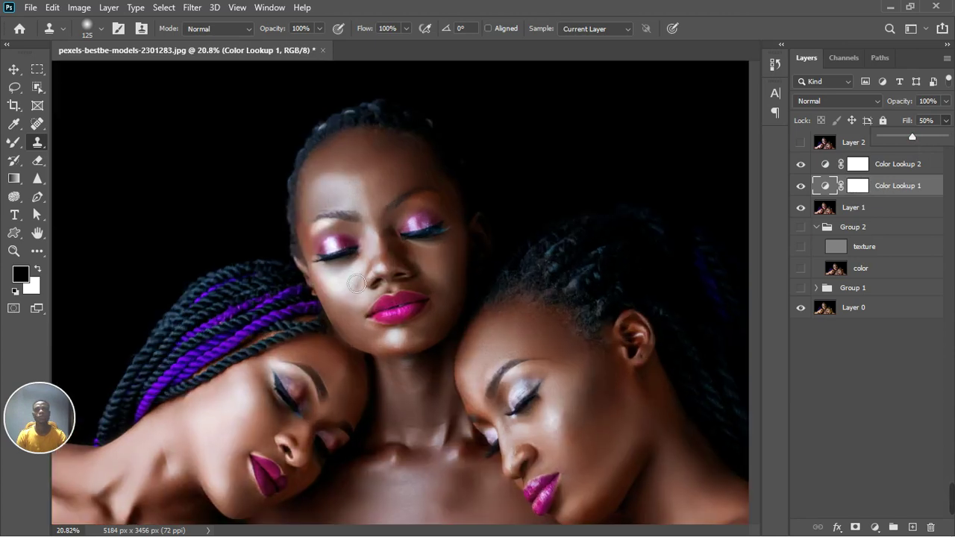
scroll(357, 283, "up", 4)
left_click(356, 282)
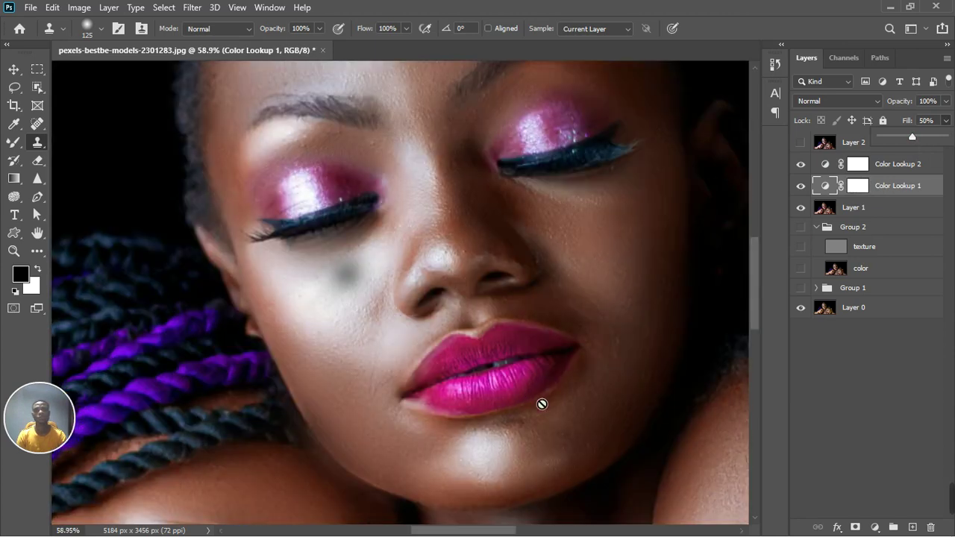
key("ctrl+z")
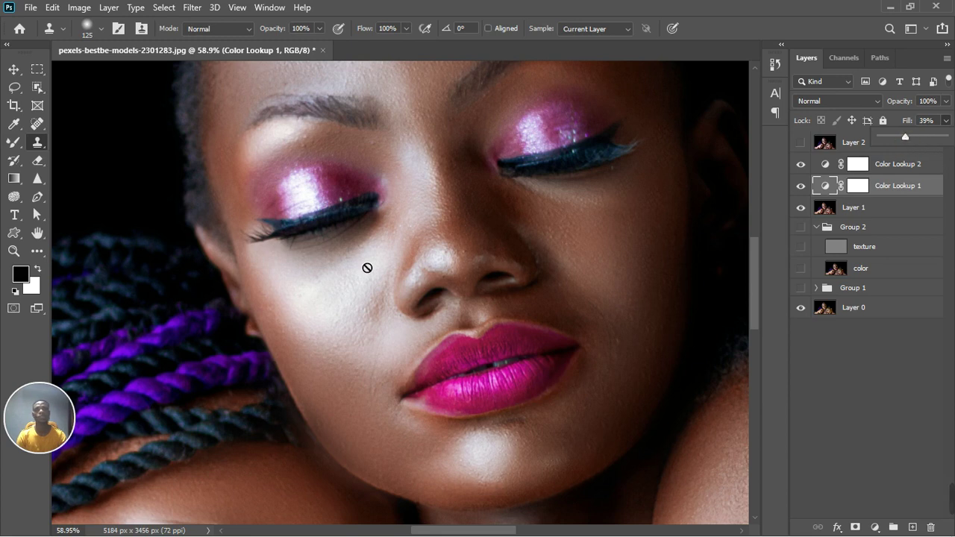
scroll(367, 268, "down", 4)
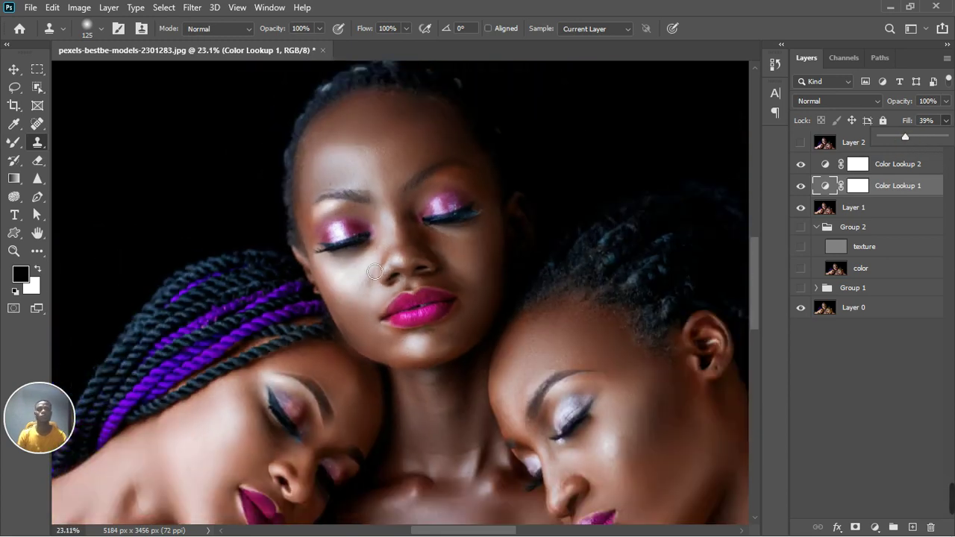
scroll(370, 270, "down", 2)
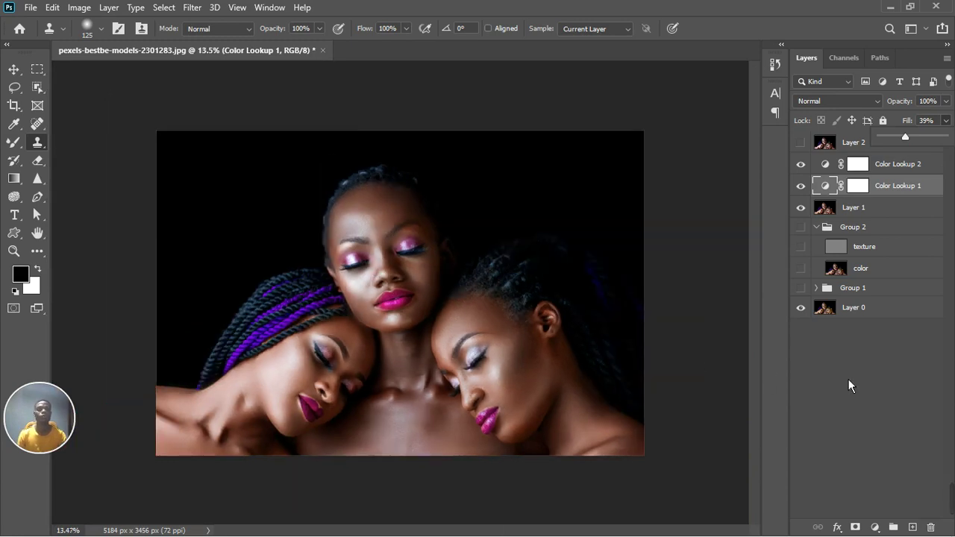
Step: Delete Layer 2, leaving Color Lookup 2 on top of the stack
left_click(893, 160)
left_click(895, 143)
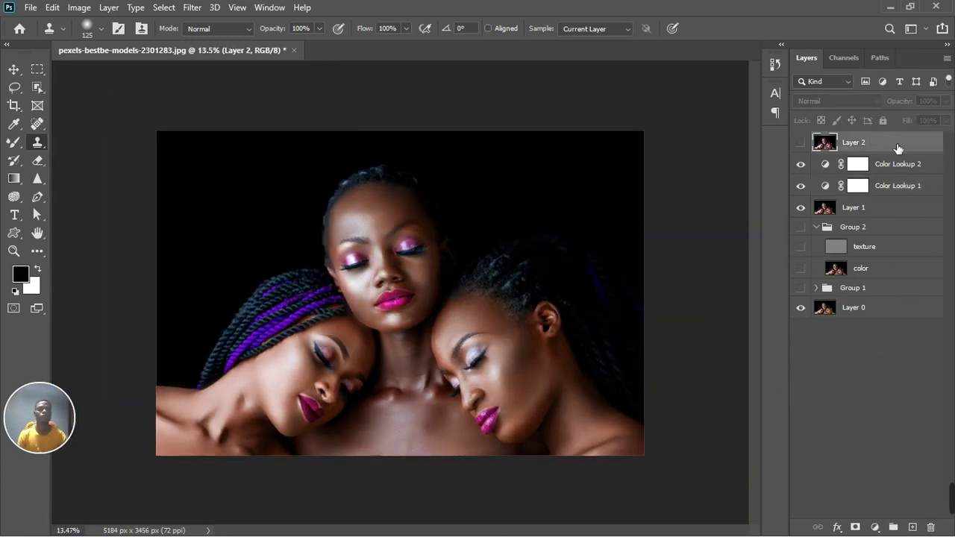
key("Delete")
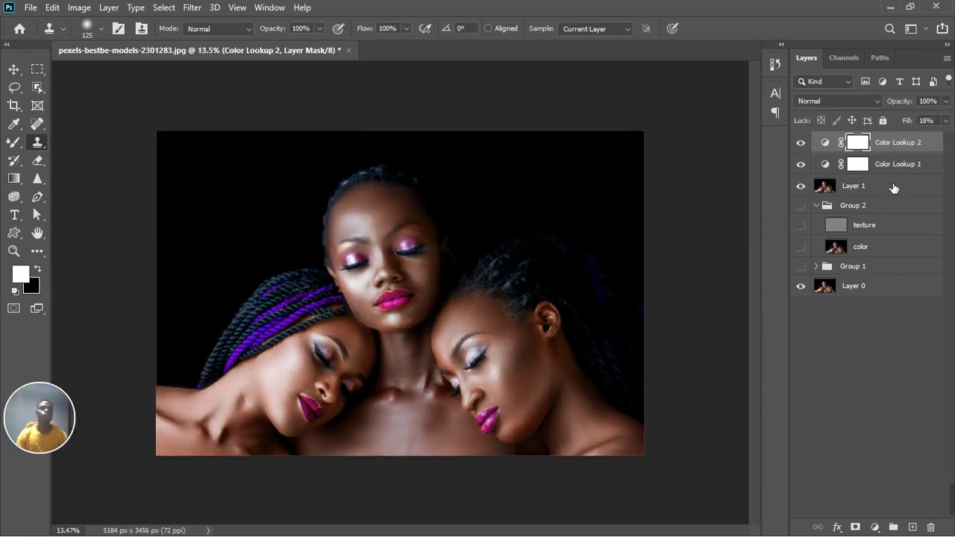